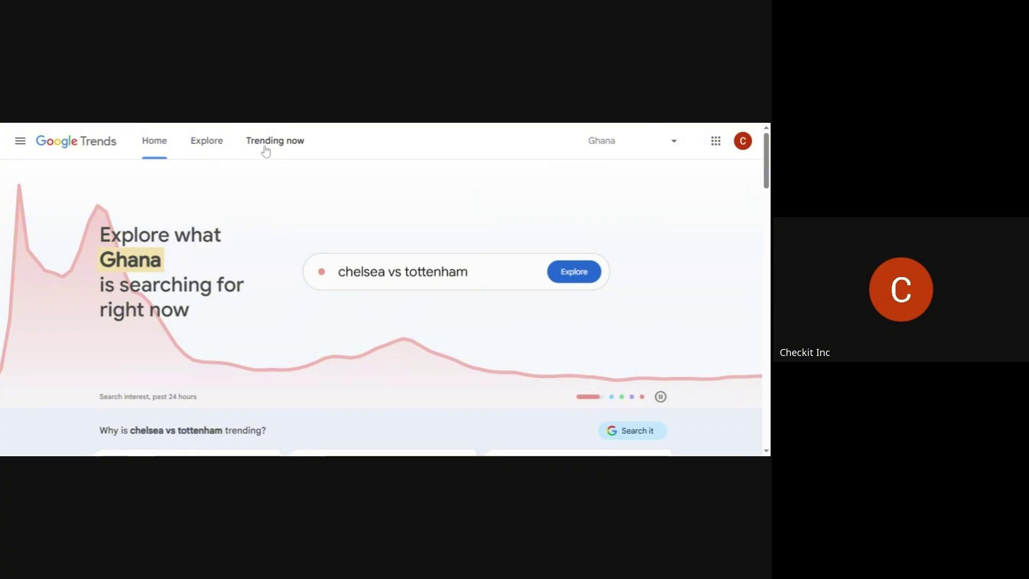
Open the Explore page and review the rising search topics and search queries for Ghana
left_click(211, 146)
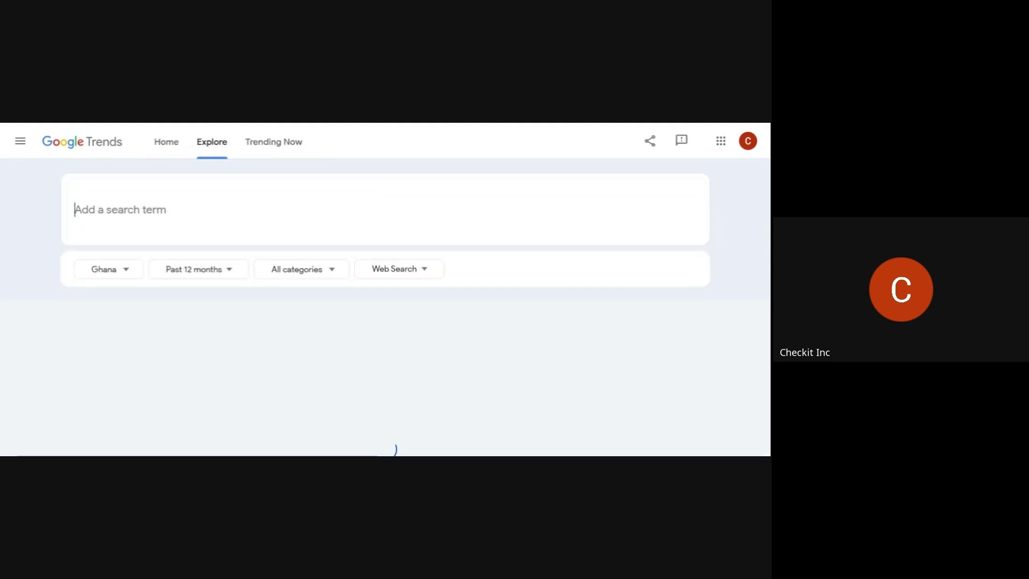
scroll(330, 275, "down", 1)
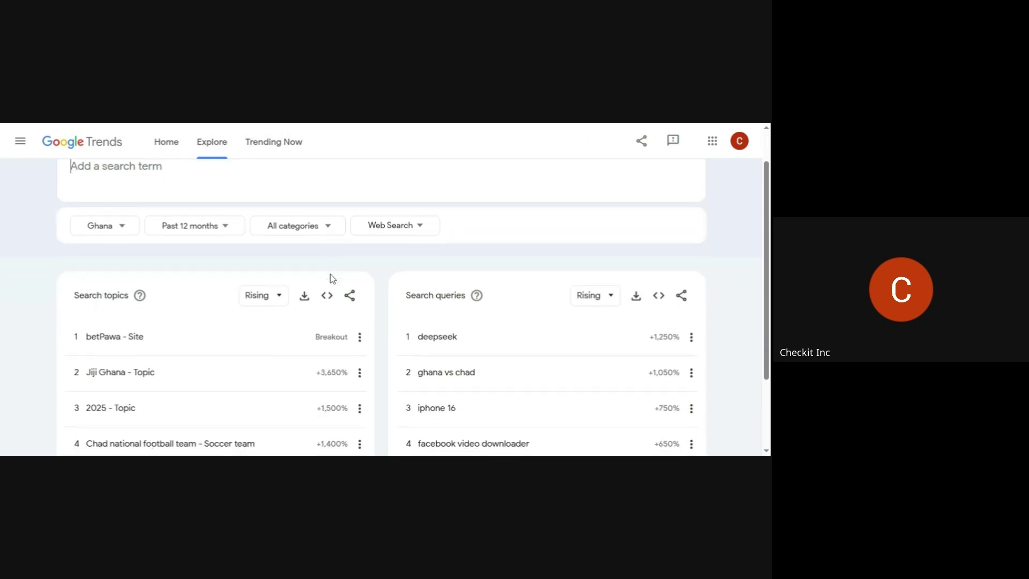
scroll(330, 275, "down", 2)
scroll(330, 274, "up", 3)
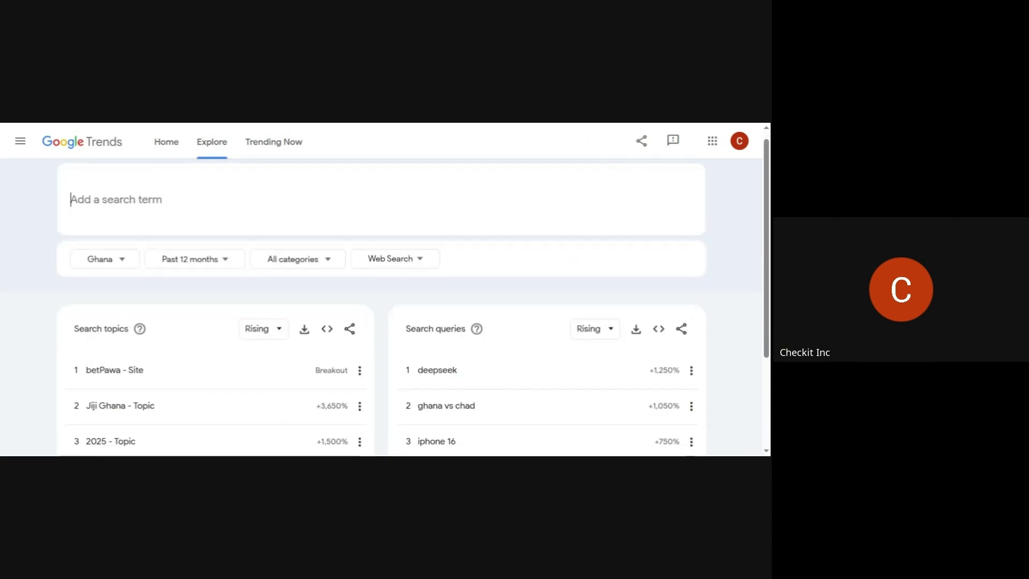
scroll(142, 276, "down", 3)
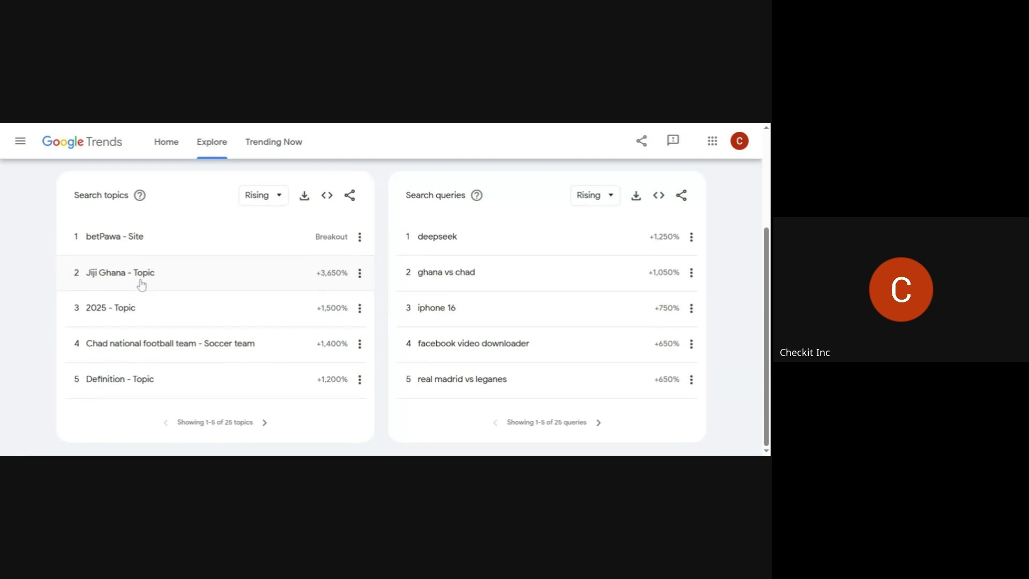
scroll(142, 284, "up", 2)
scroll(298, 330, "down", 2)
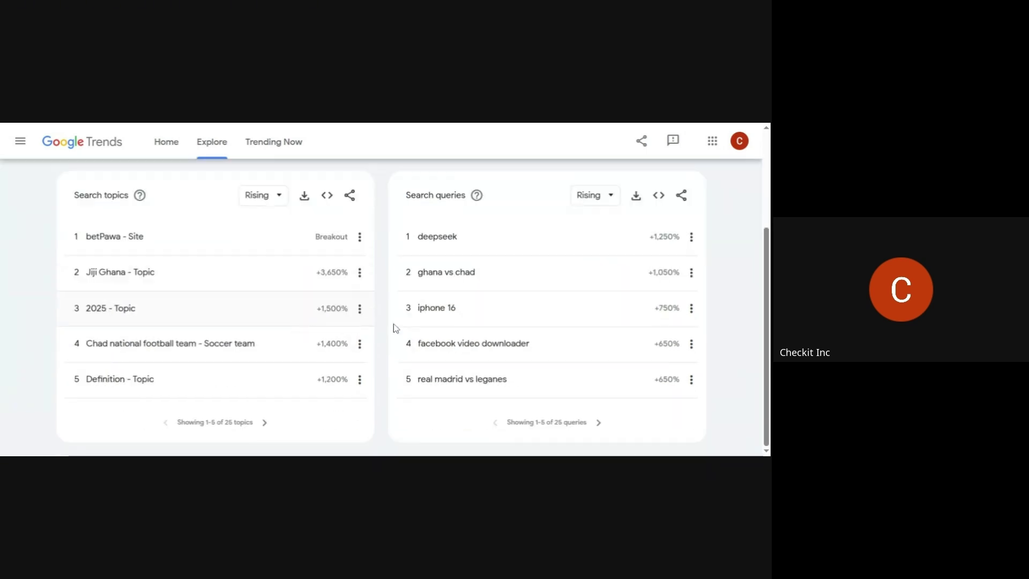
scroll(459, 269, "up", 3)
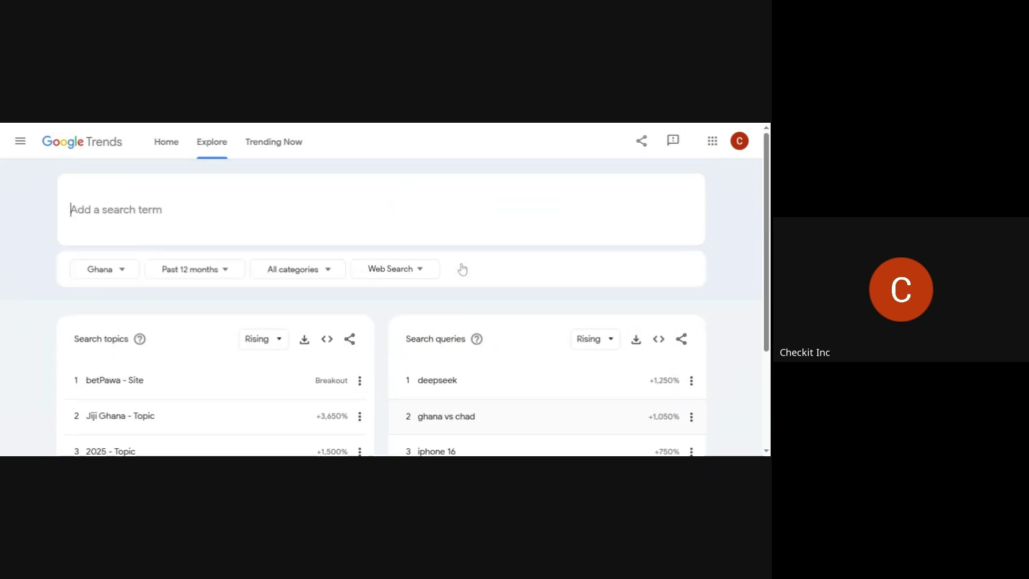
Examine the country and time range options available for filtering the trends data
left_click(120, 276)
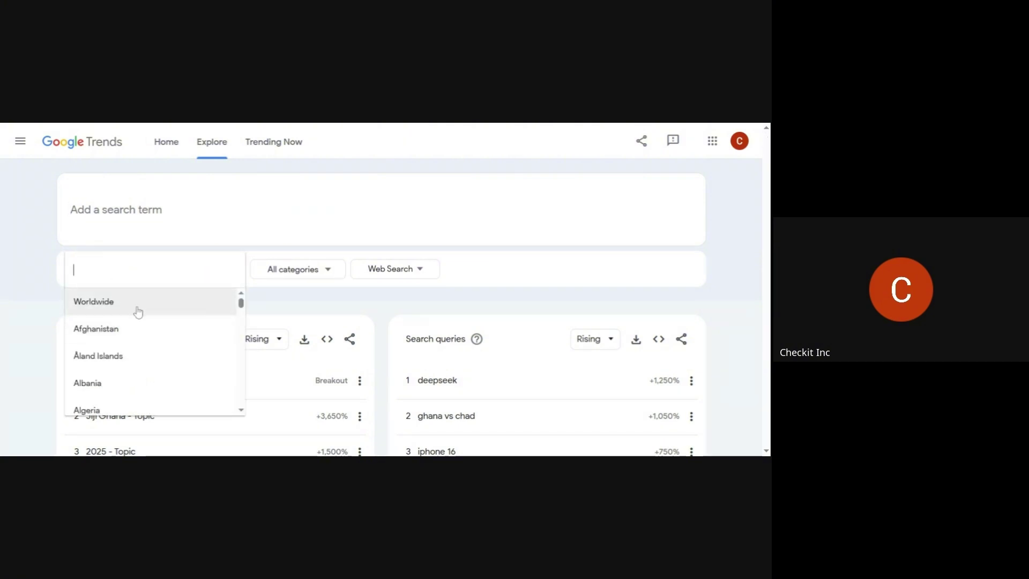
scroll(119, 352, "down", 2)
scroll(120, 352, "up", 2)
scroll(120, 351, "down", 1)
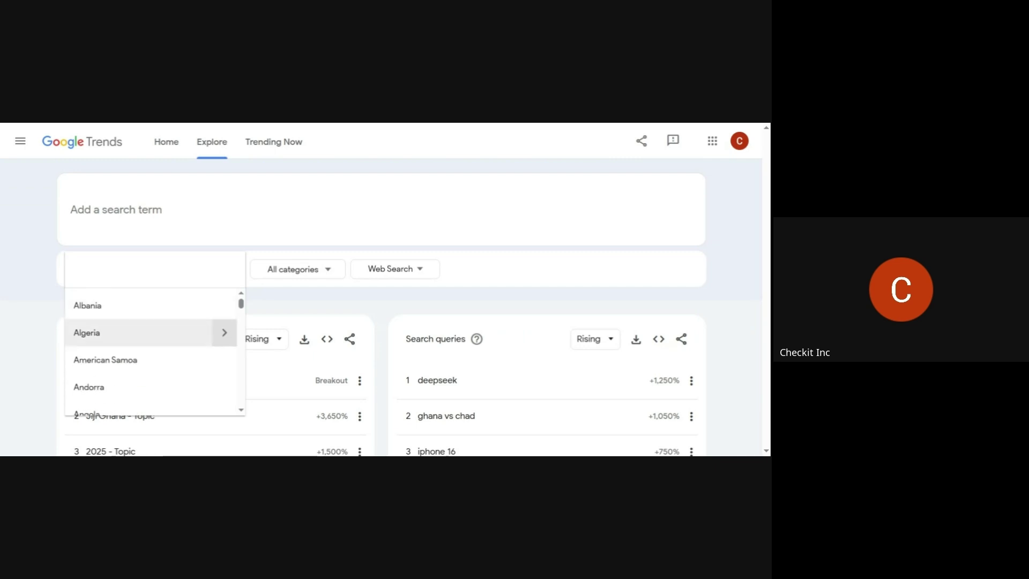
scroll(119, 335, "down", 3)
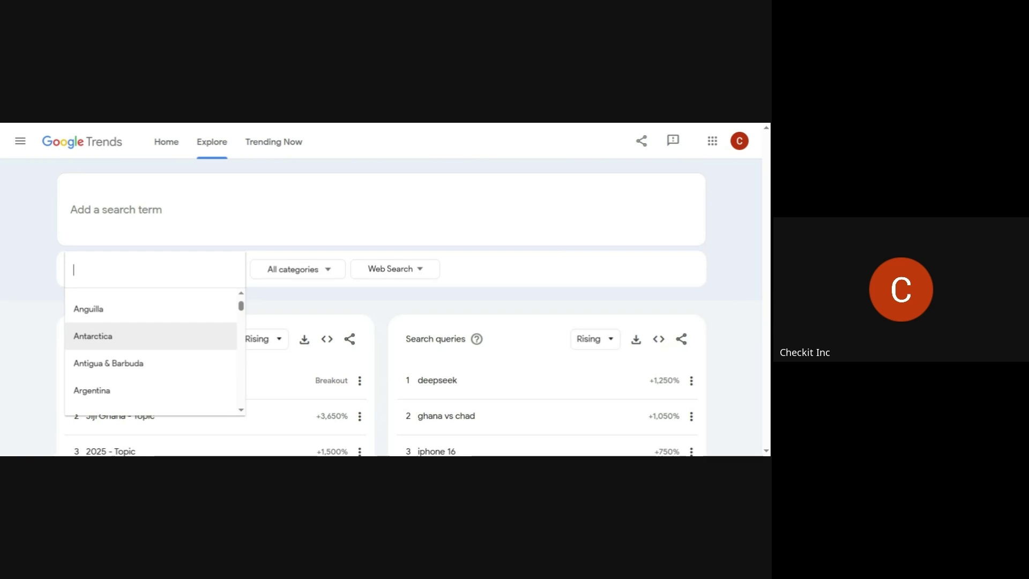
scroll(150, 343, "down", 4)
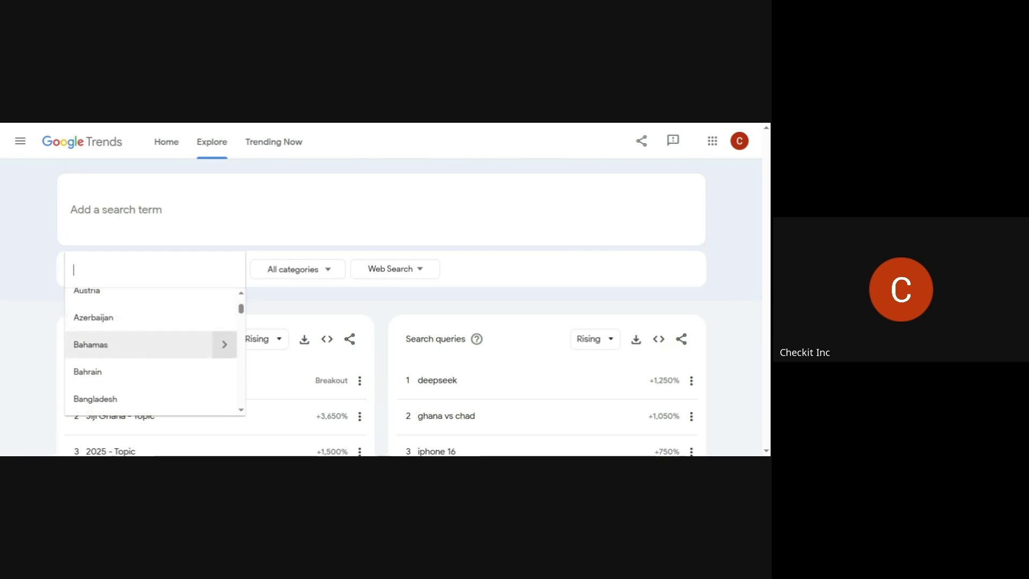
scroll(150, 343, "down", 6)
scroll(150, 343, "up", 10)
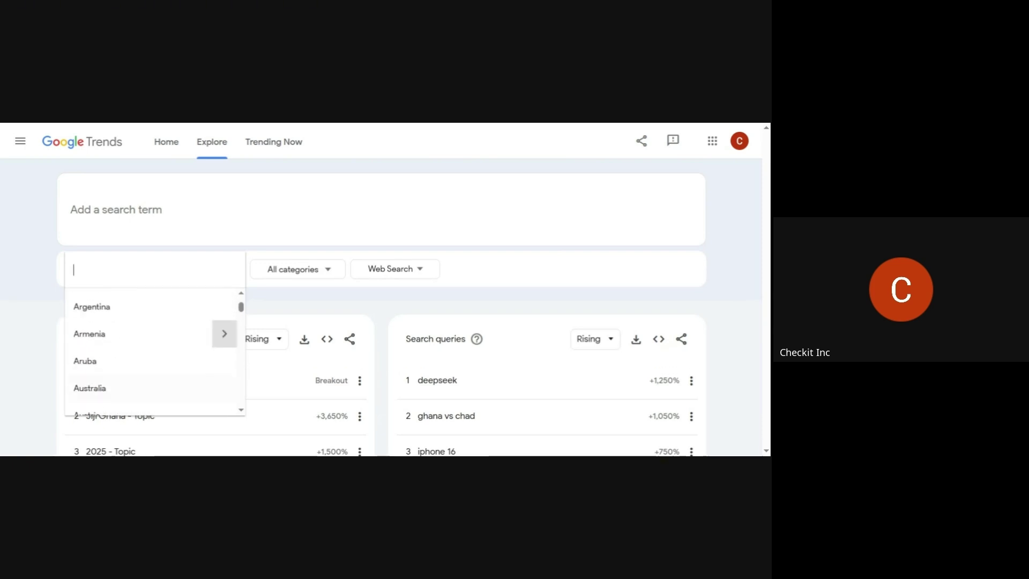
left_click(275, 283)
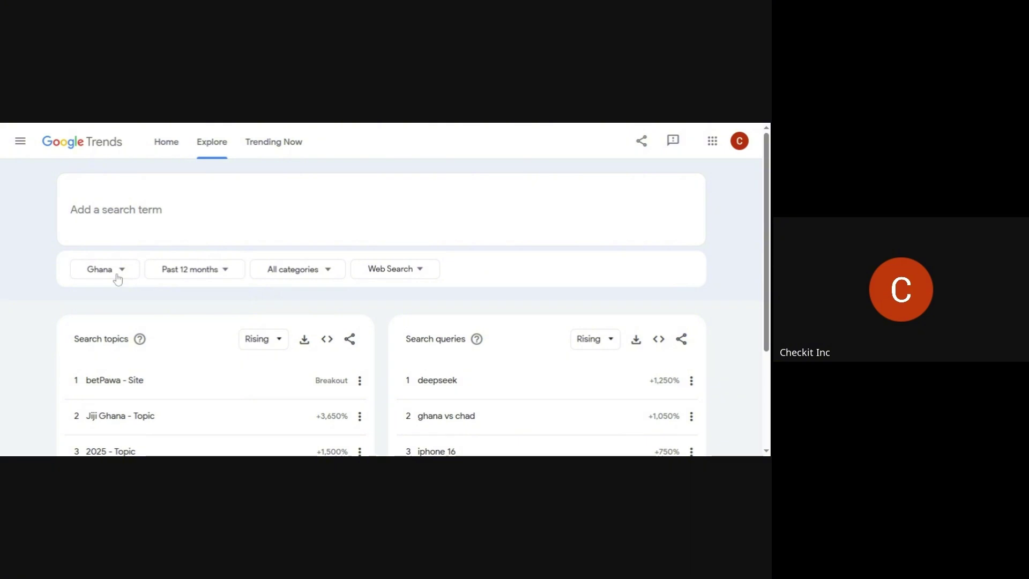
left_click(185, 278)
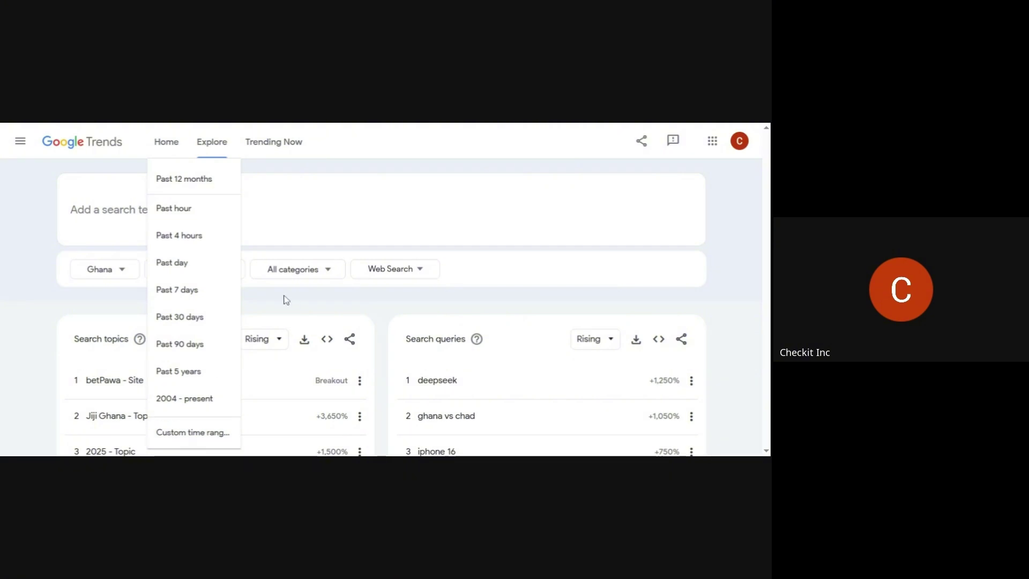
left_click(217, 262)
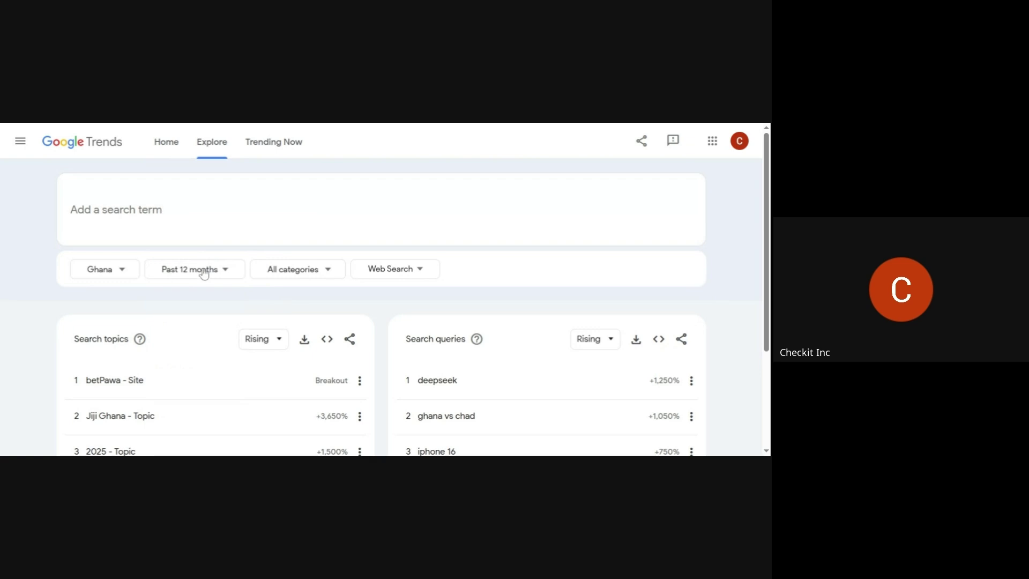
Browse the category filter's options and search them for clothing
left_click(279, 275)
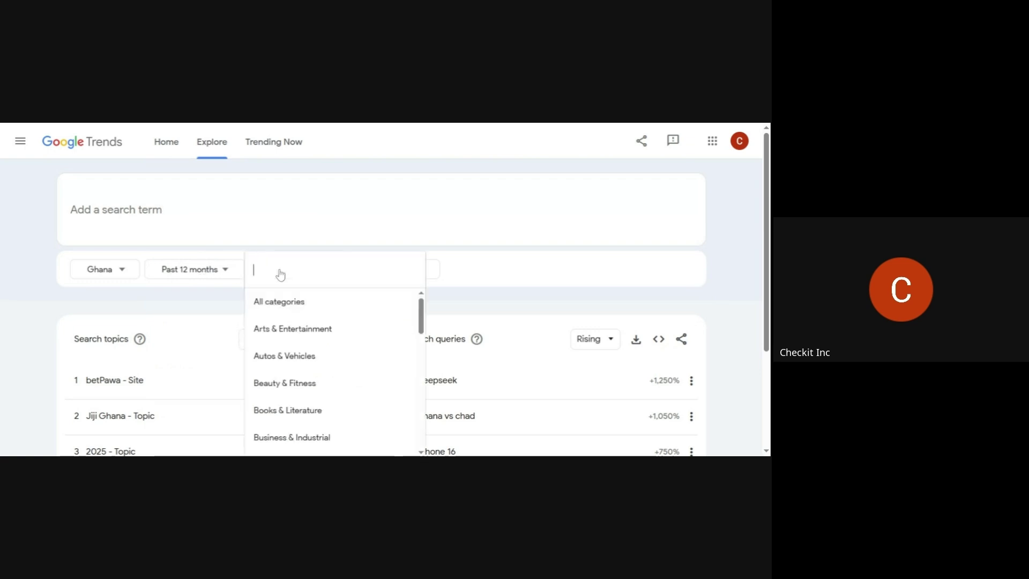
scroll(281, 324, "down", 1)
scroll(282, 324, "up", 1)
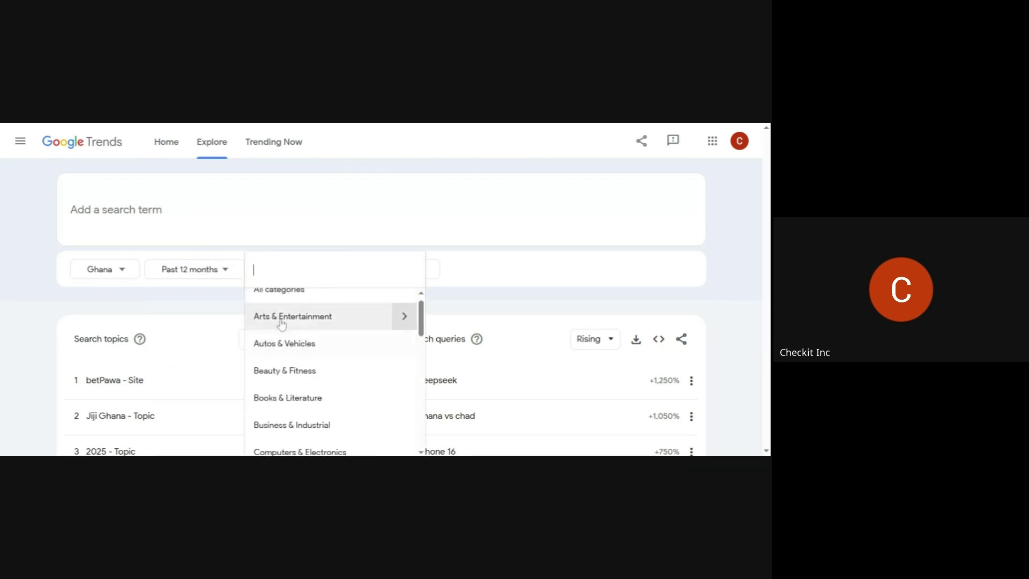
scroll(282, 325, "down", 1)
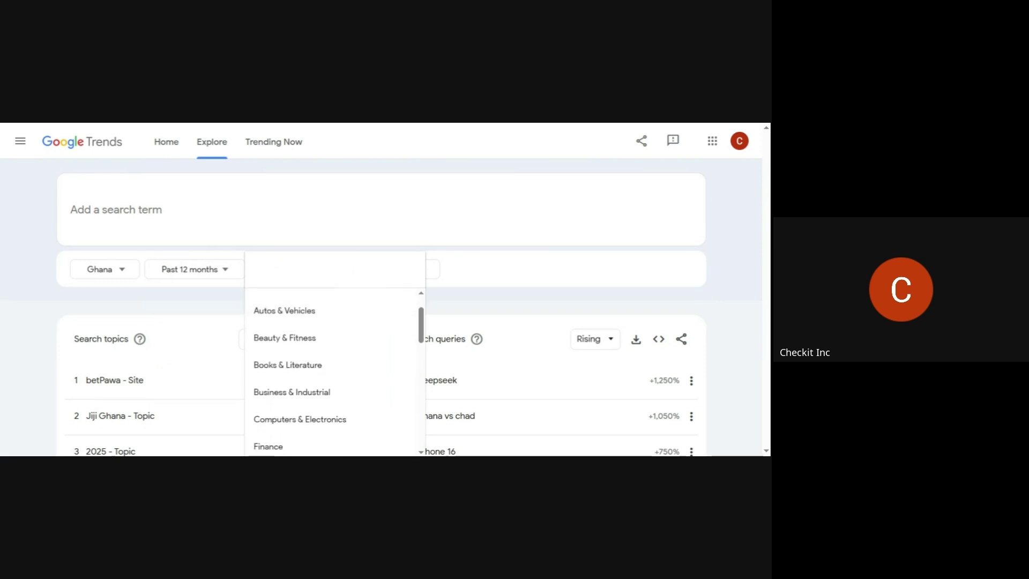
type("clothing")
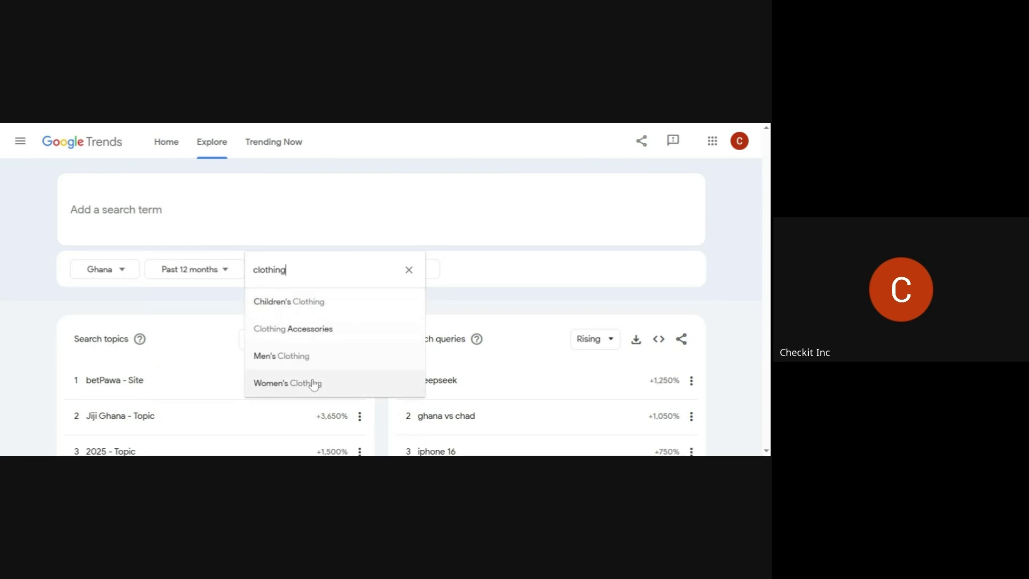
key("BackSpace")
key("BackSpace")
key("BackSpace")
key("BackSpace")
key("BackSpace")
key("BackSpace")
key("BackSpace")
key("BackSpace")
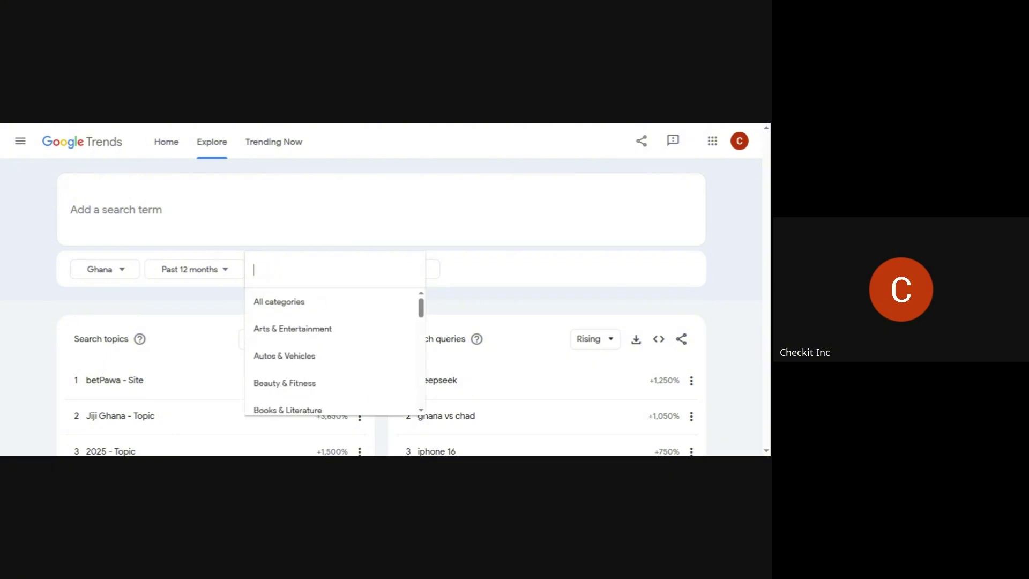
Set the category filter to Apparel and review its interest over time chart and rising searches
type("appa")
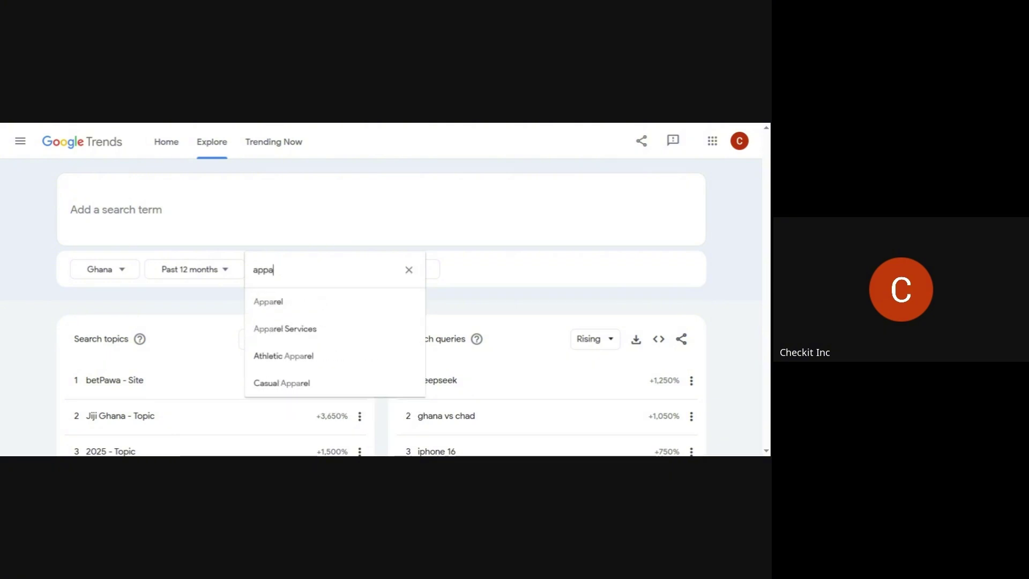
type("rel")
left_click(292, 311)
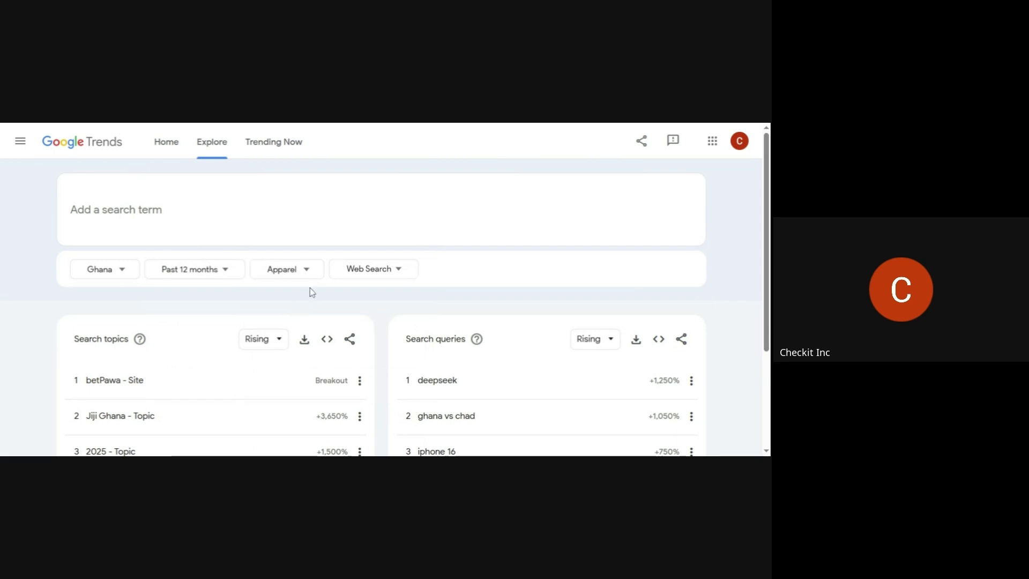
scroll(290, 346, "down", 1)
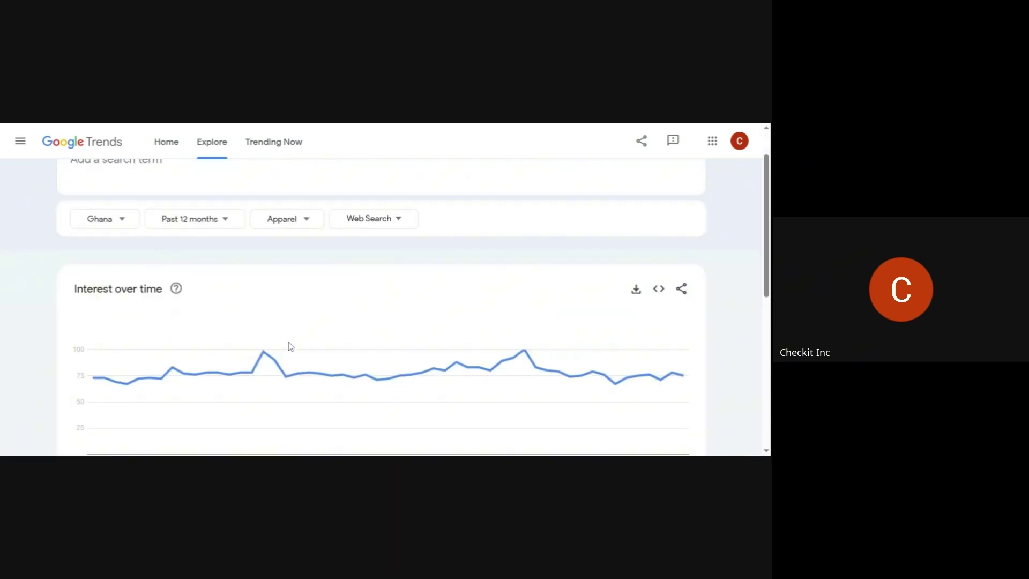
scroll(290, 346, "up", 1)
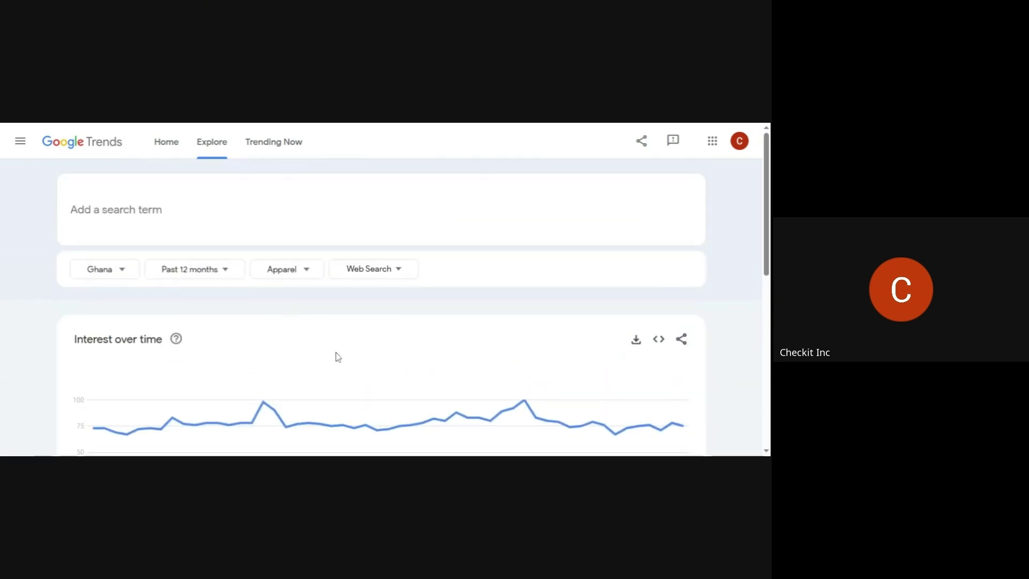
scroll(338, 315, "down", 7)
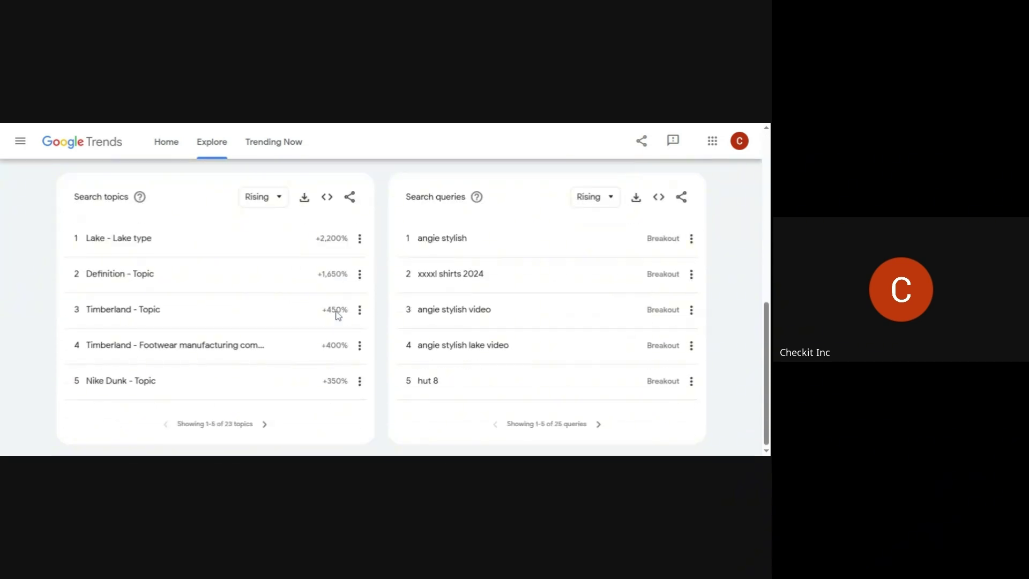
scroll(337, 316, "up", 8)
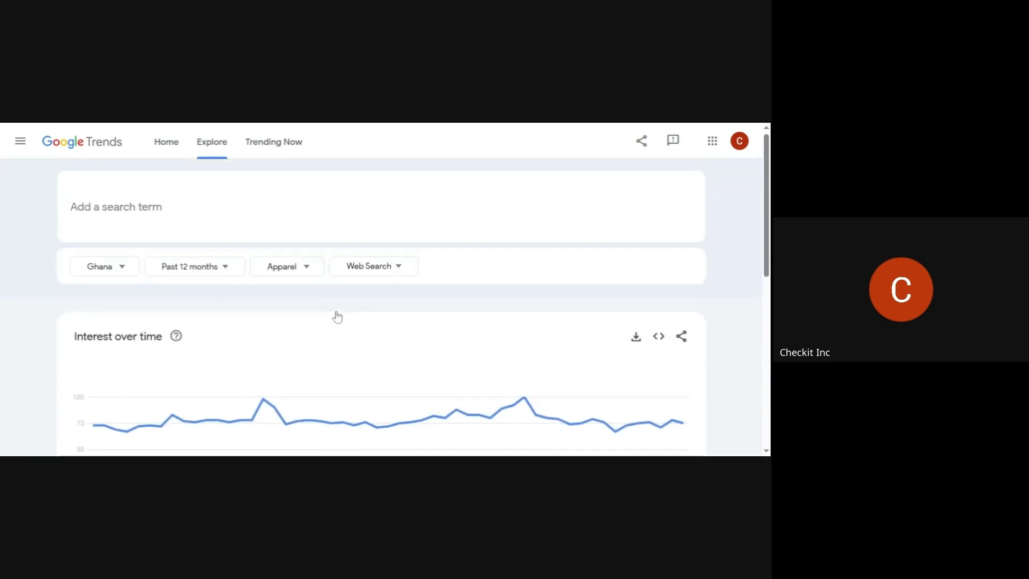
Look at the search type options and reset the category filter to All categories
left_click(362, 271)
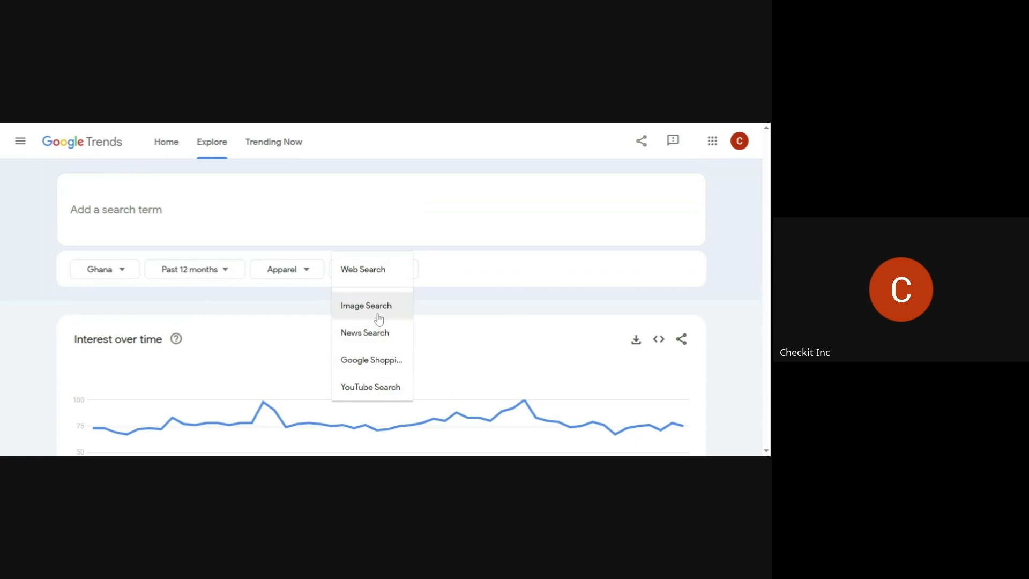
left_click(307, 274)
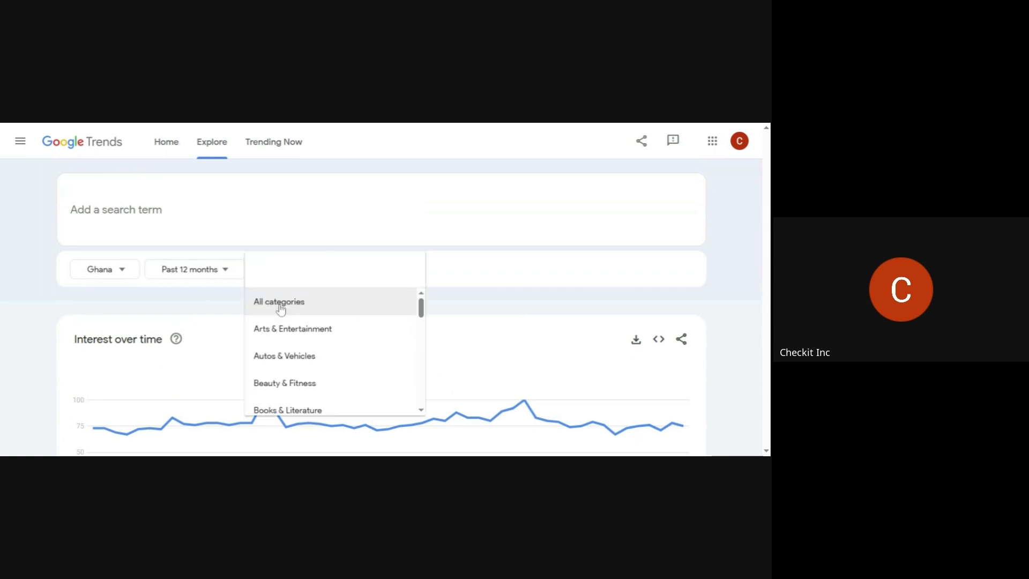
left_click(278, 303)
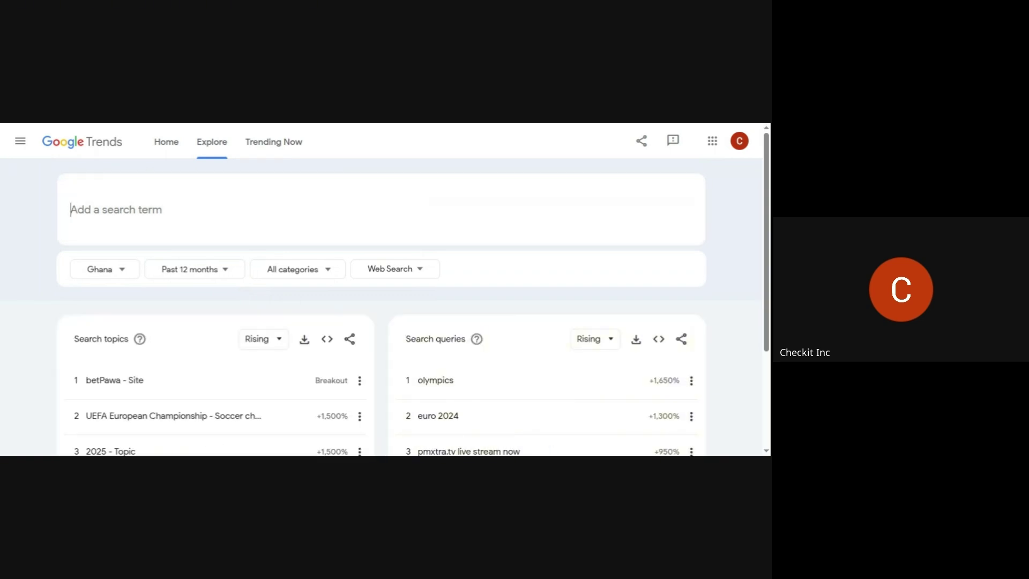
Look up the Trousers clothing topic and examine its interest over time chart
type("Tr")
left_click(159, 307)
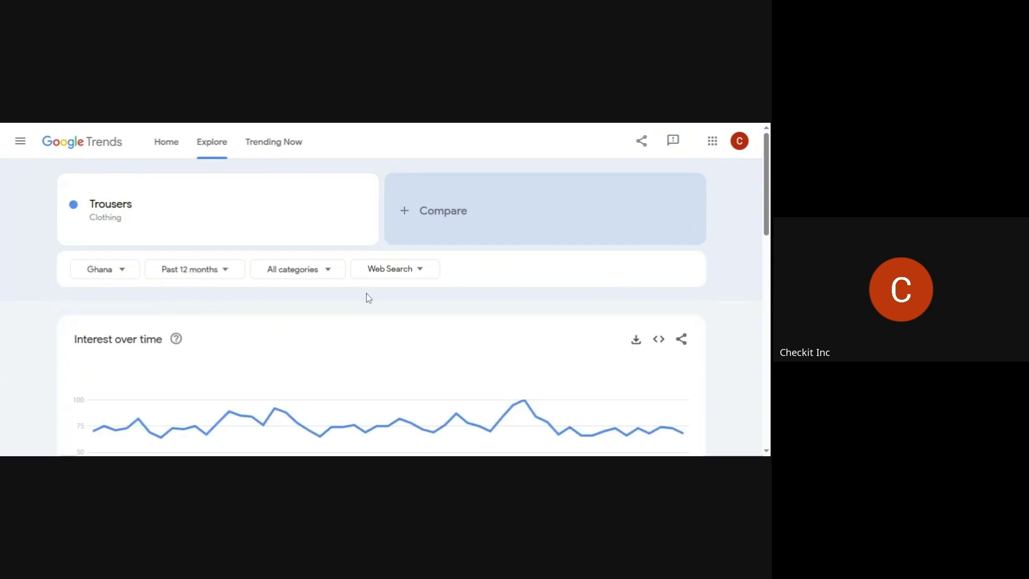
scroll(549, 365, "down", 3)
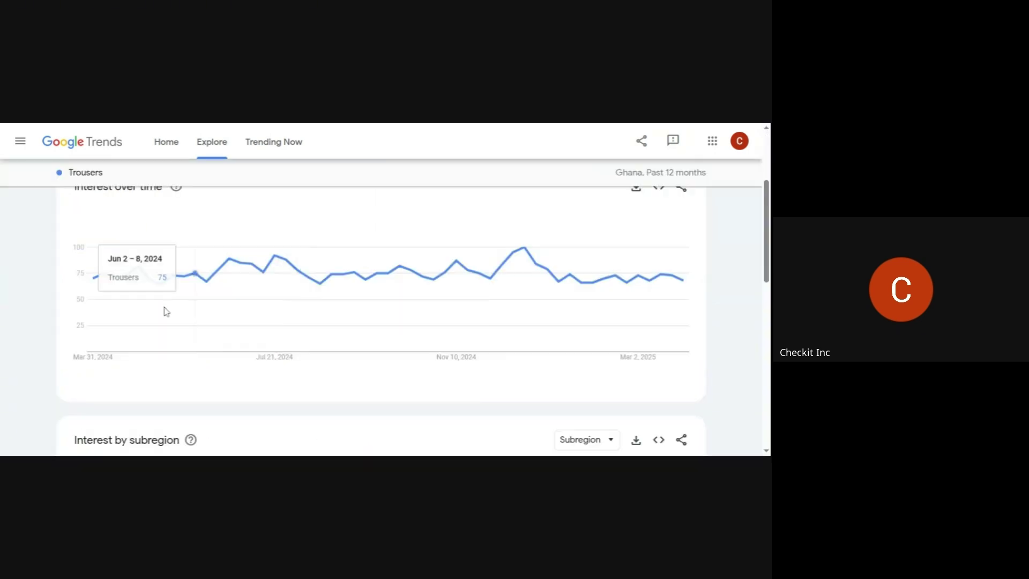
scroll(89, 336, "up", 3)
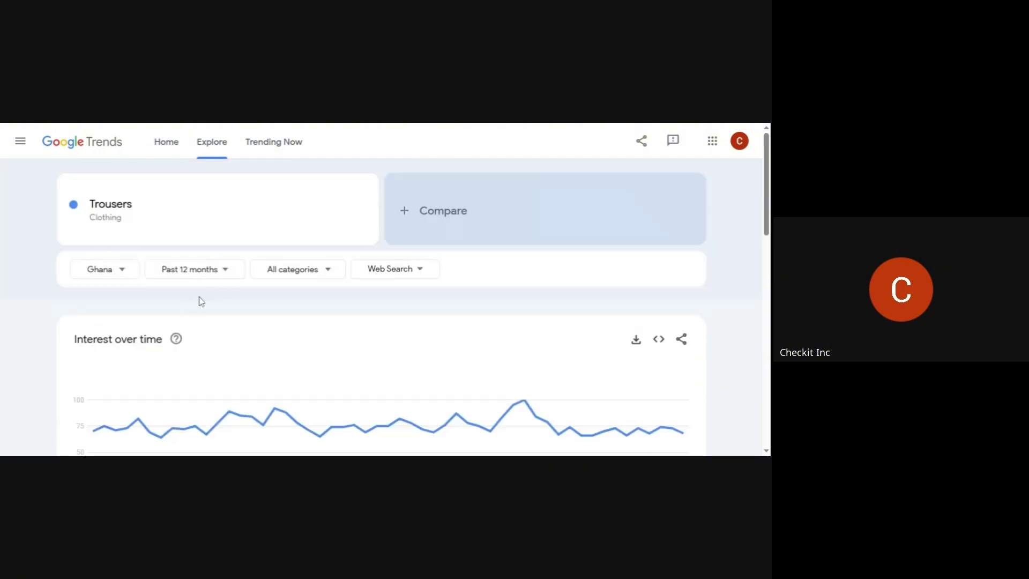
scroll(213, 284, "down", 5)
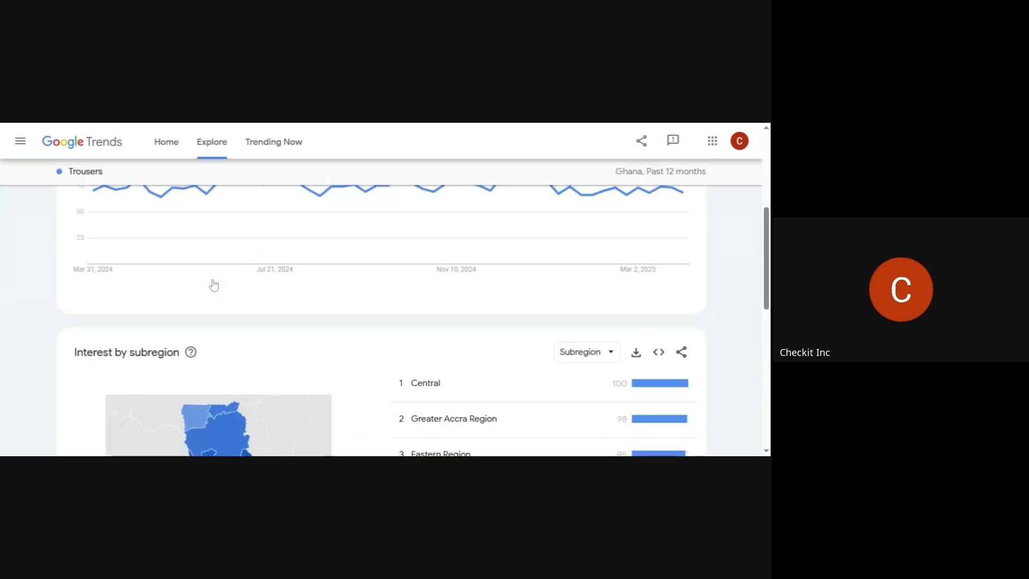
scroll(124, 236, "up", 2)
mouse_move(97, 280)
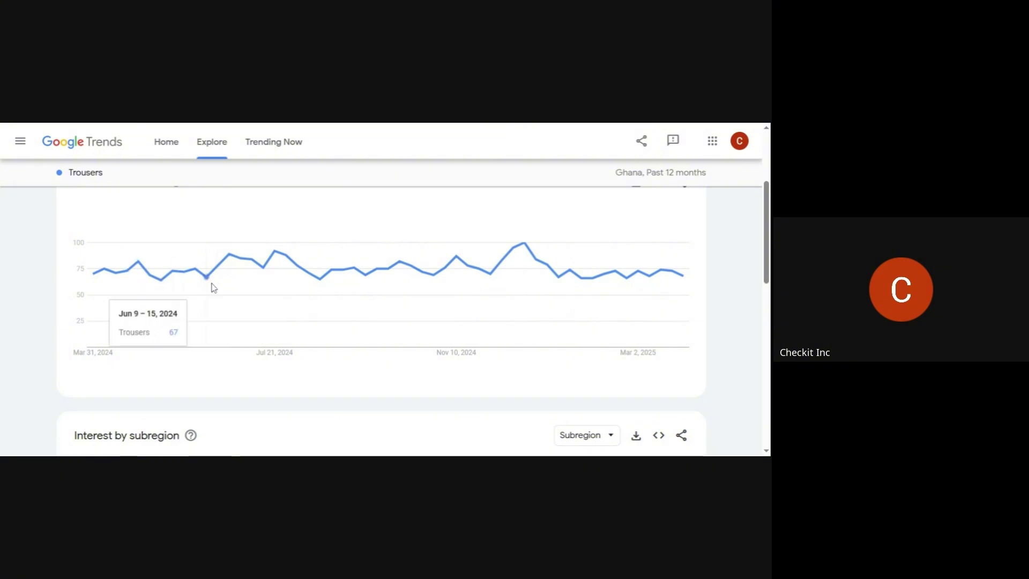
Review the top-ranked subregions for Trousers in Ghana, keeping the location breakdown on Subregion
scroll(371, 308, "down", 4)
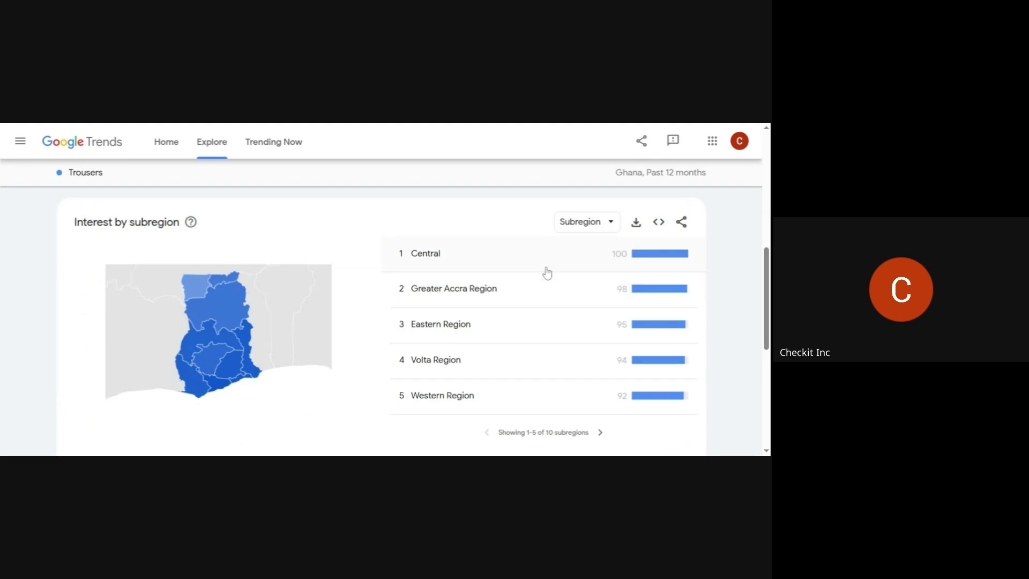
left_click(599, 226)
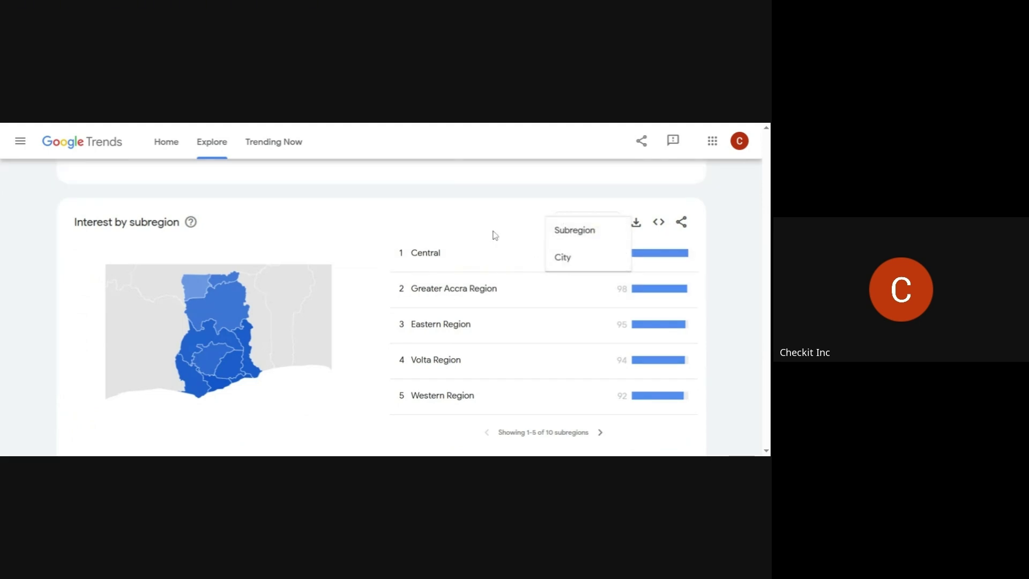
left_click(568, 236)
scroll(520, 290, "down", 1)
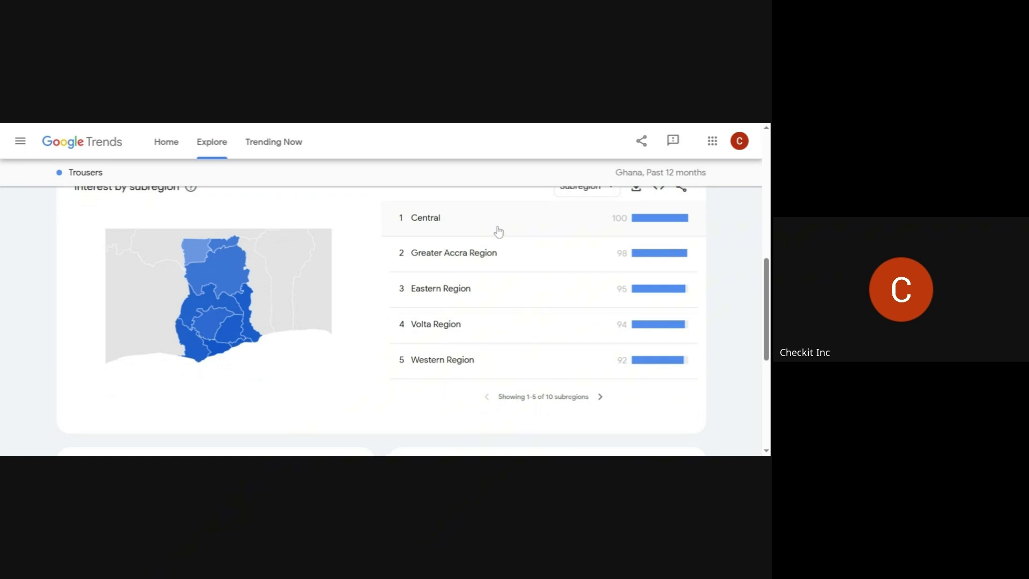
scroll(634, 232, "up", 1)
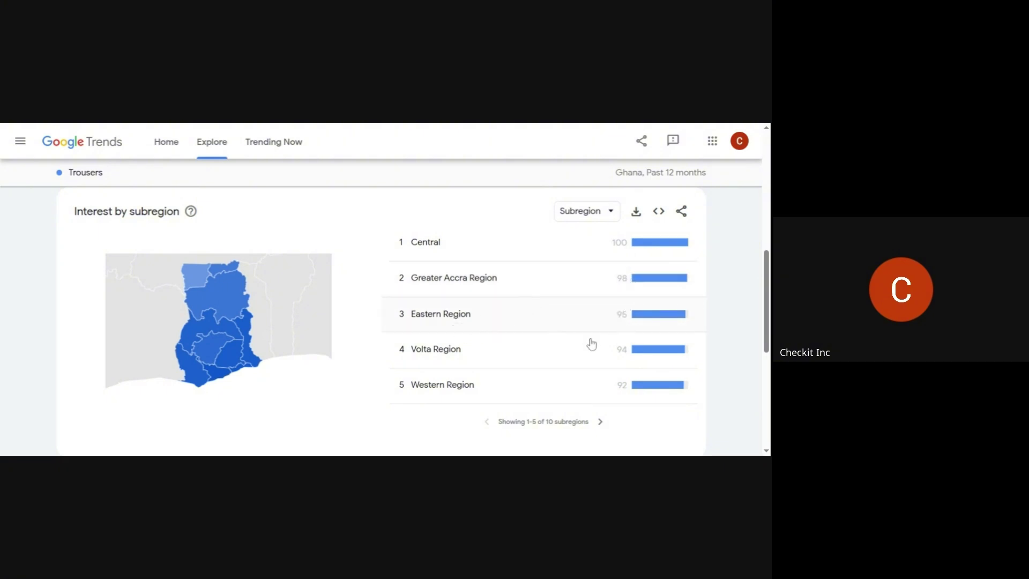
scroll(478, 360, "down", 2)
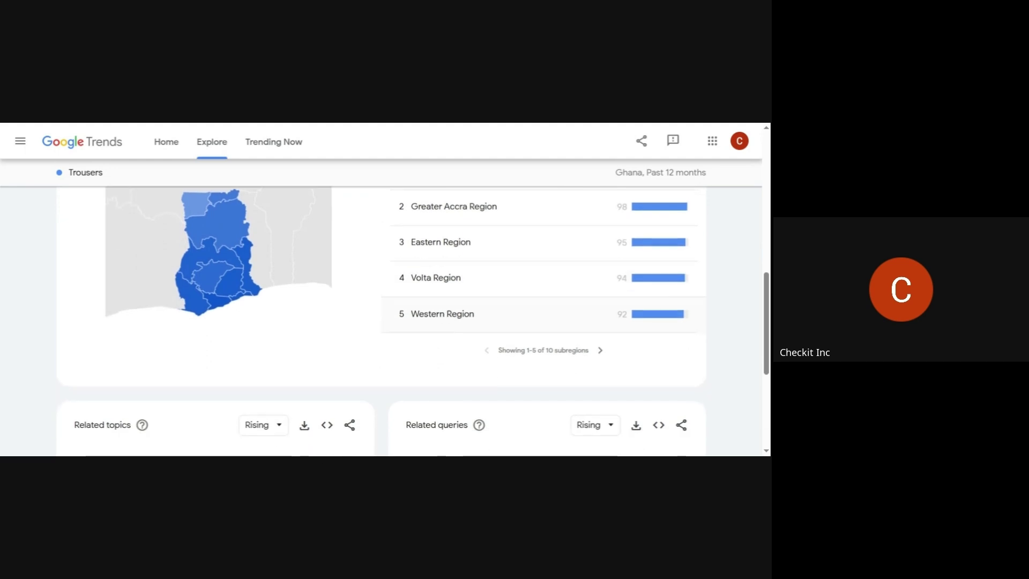
Show the second page of the Trousers subregion ranking and review the lower-ranked regions
left_click(600, 351)
scroll(524, 321, "up", 2)
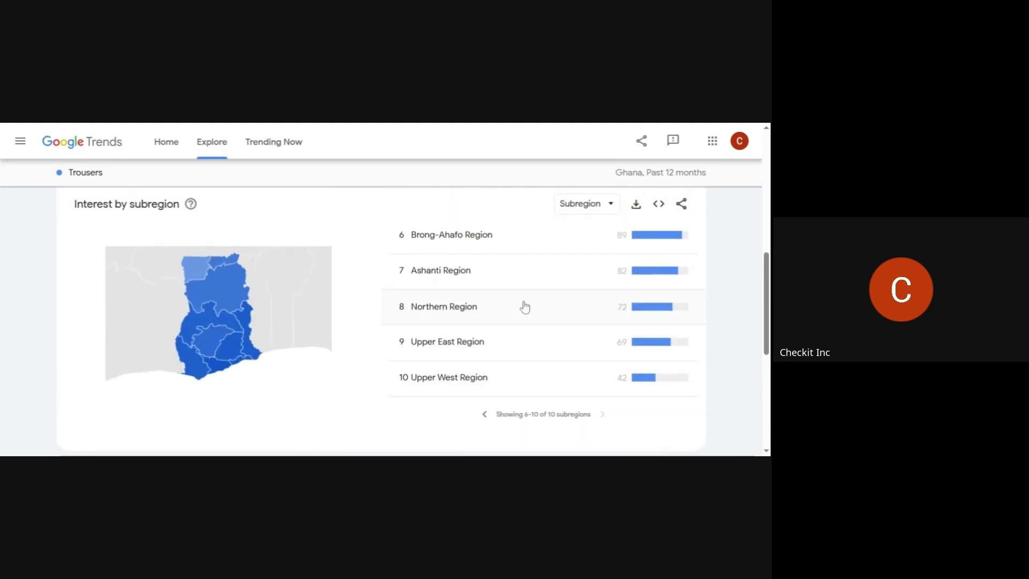
scroll(501, 280, "up", 4)
scroll(501, 280, "down", 2)
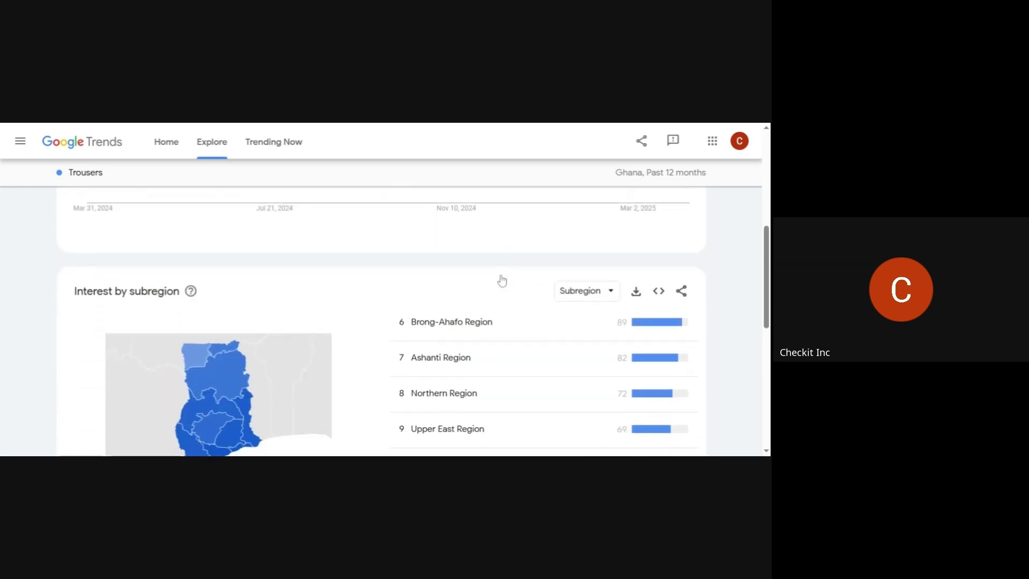
scroll(502, 280, "down", 3)
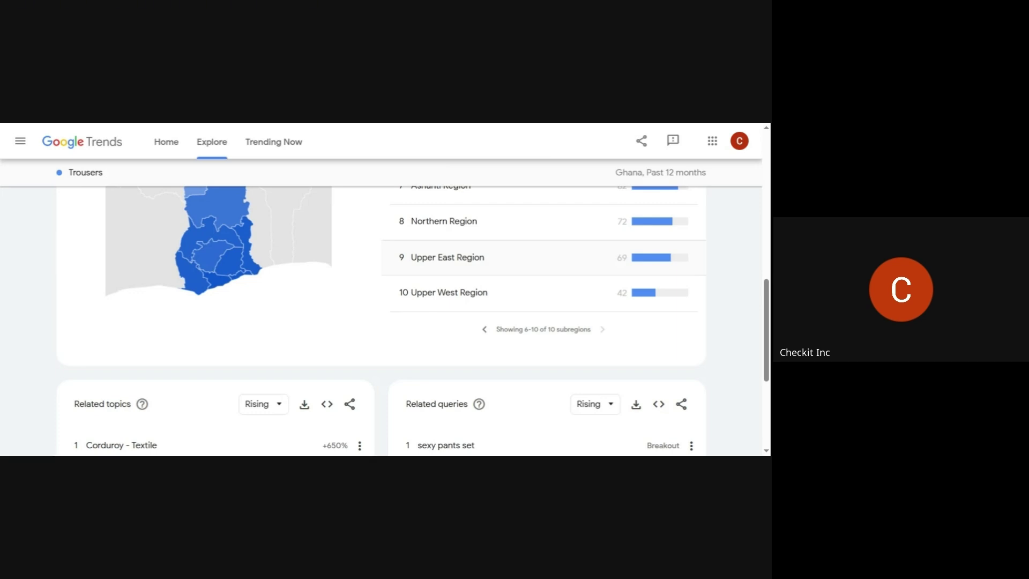
scroll(384, 321, "up", 2)
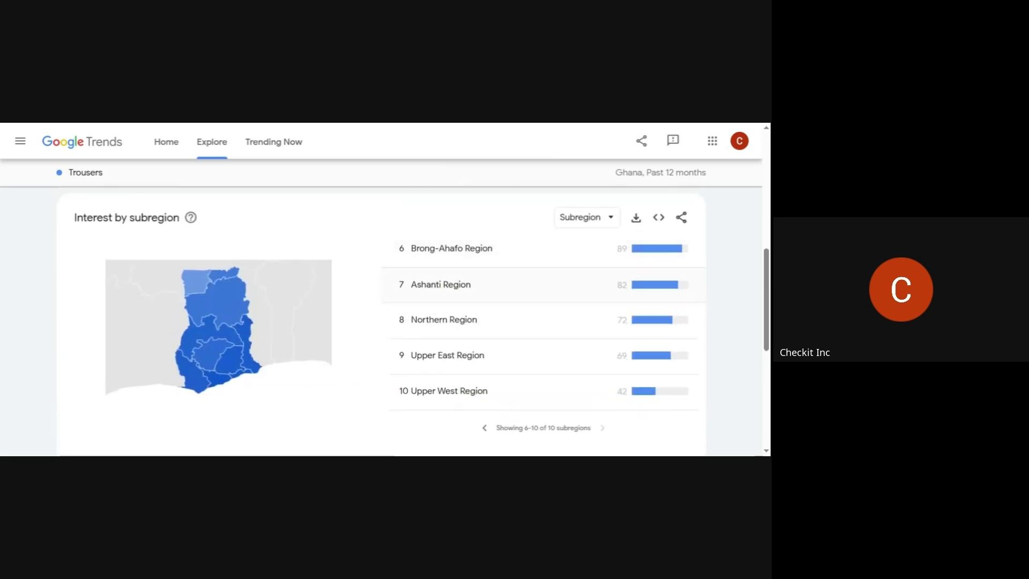
Switch the interest by subregion breakdown to City and inspect the city markers on the Ghana map
left_click(597, 217)
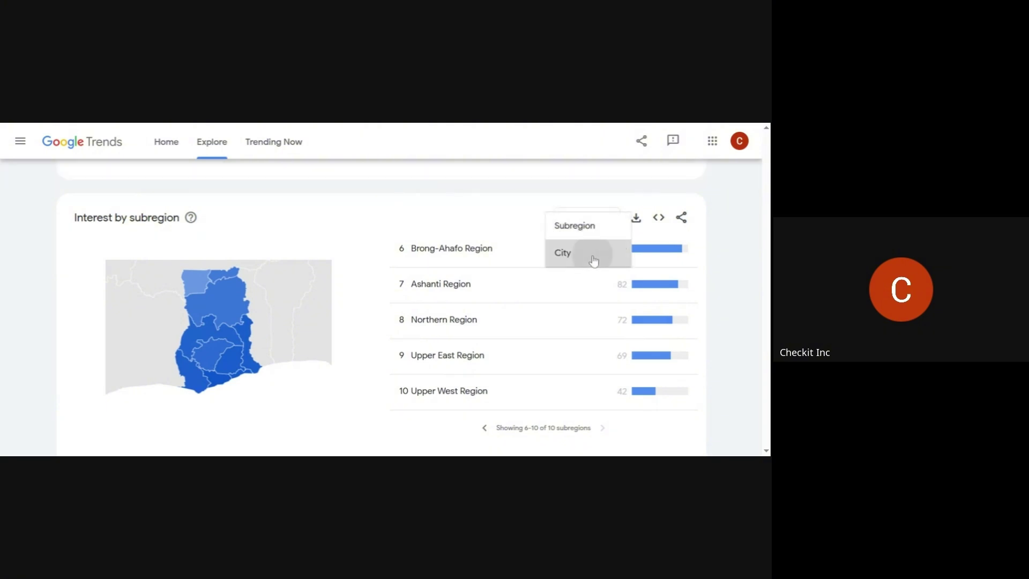
left_click(593, 258)
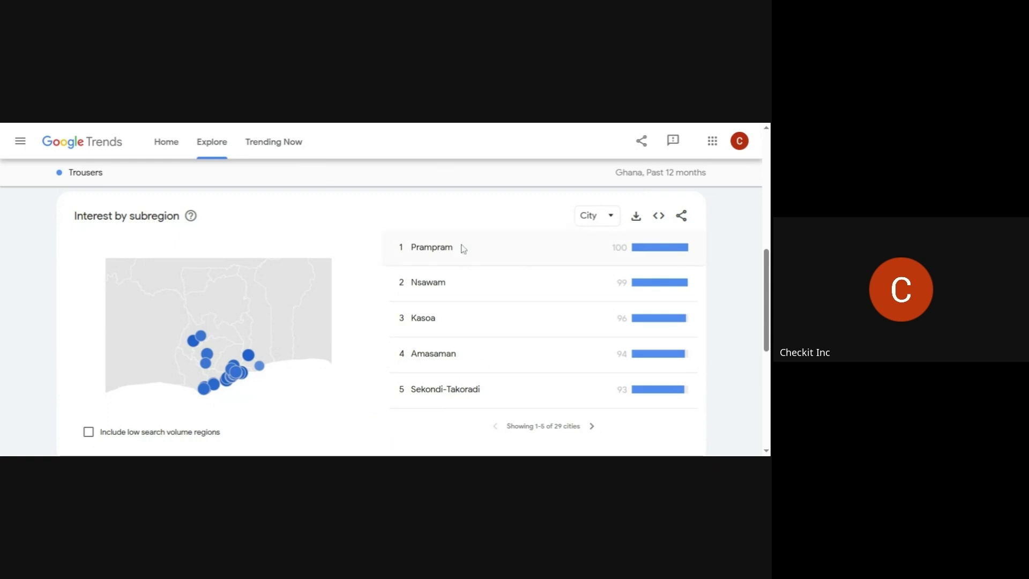
scroll(437, 266, "down", 1)
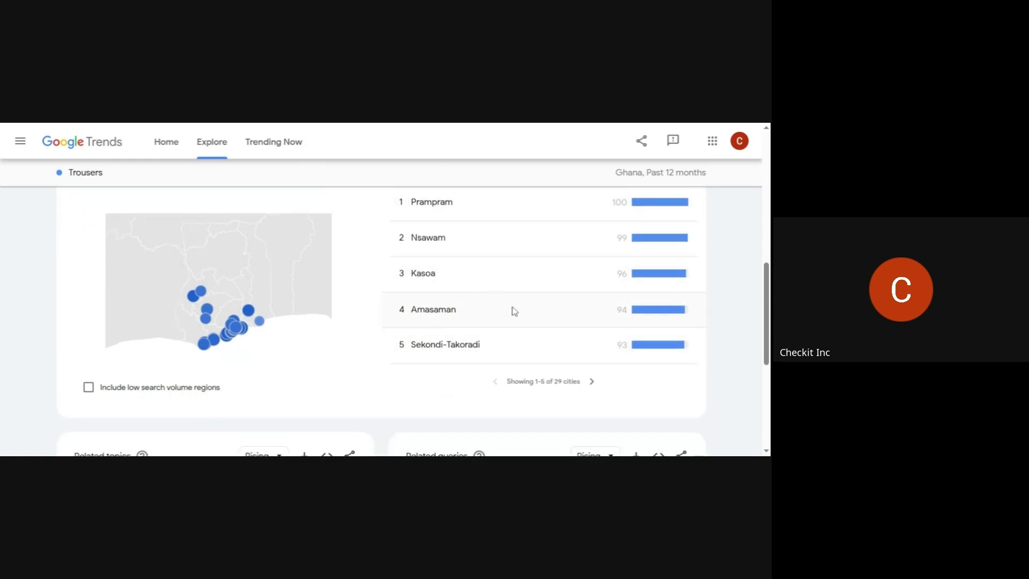
mouse_move(234, 332)
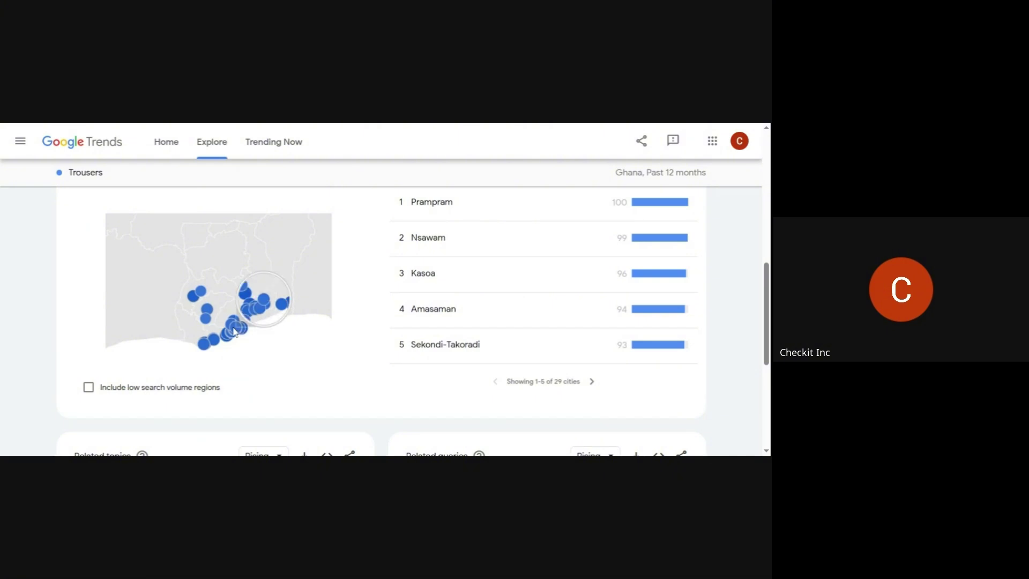
mouse_move(213, 310)
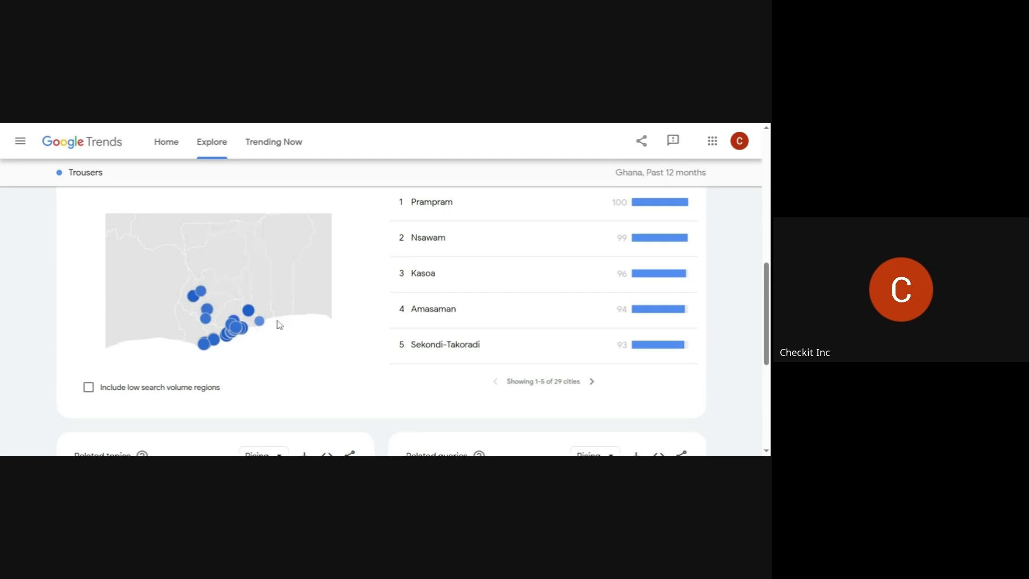
Look through the second page of the city ranking for Trousers
scroll(457, 319, "down", 2)
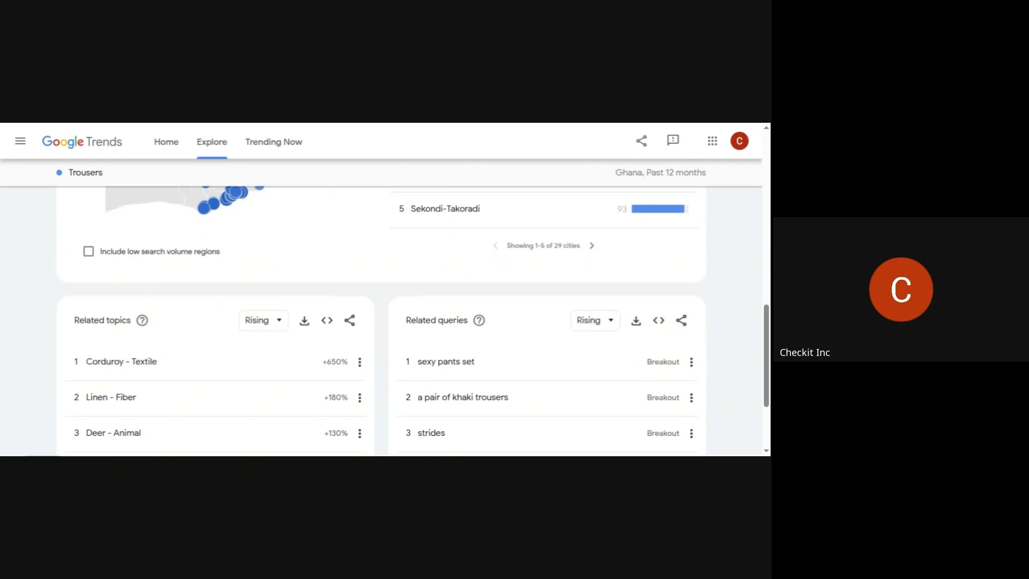
scroll(590, 295, "up", 1)
left_click(591, 291)
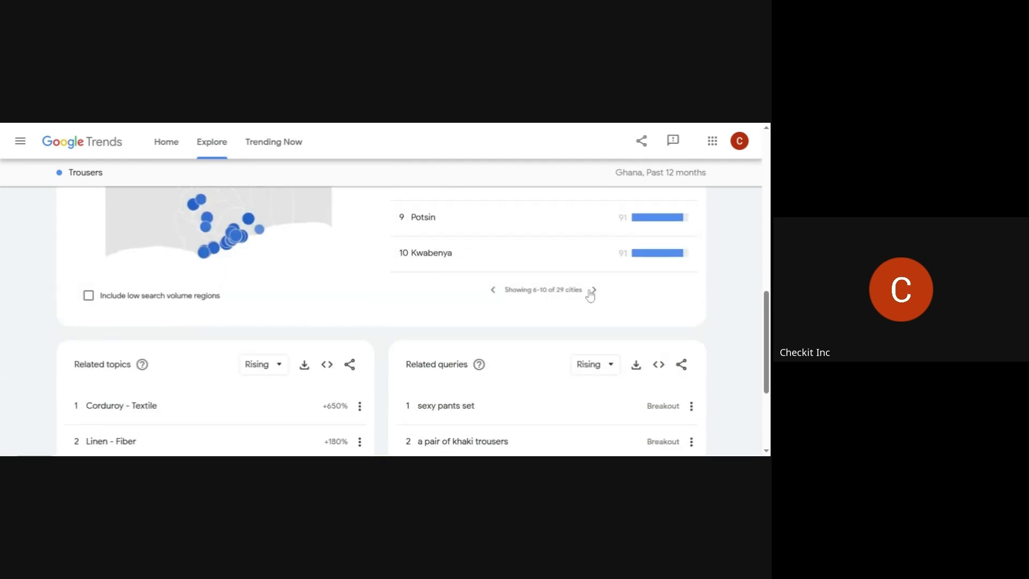
scroll(535, 276, "up", 2)
scroll(536, 274, "down", 3)
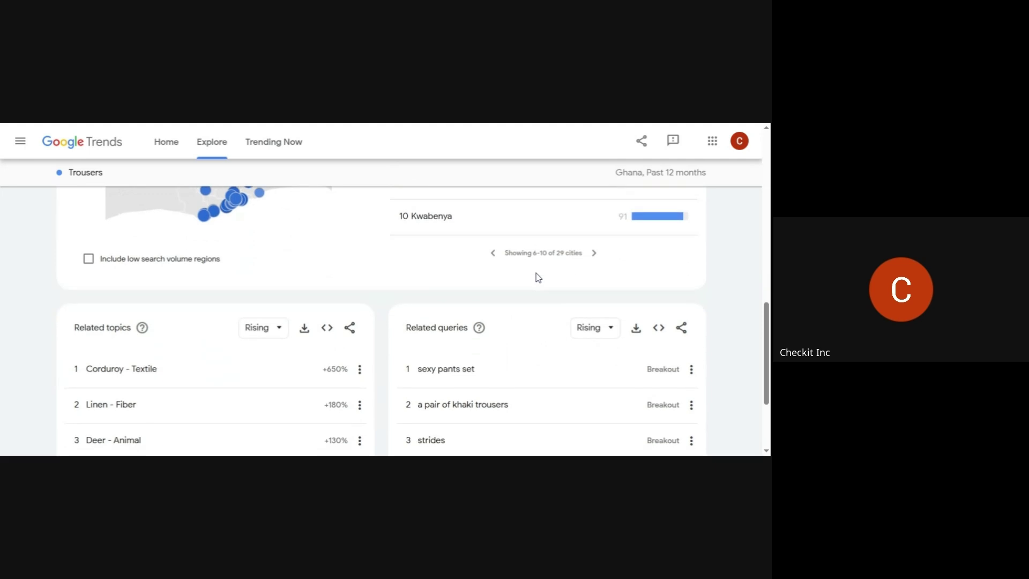
Review the rising related topics and queries for Trousers and switch both lists to Top
scroll(536, 274, "down", 2)
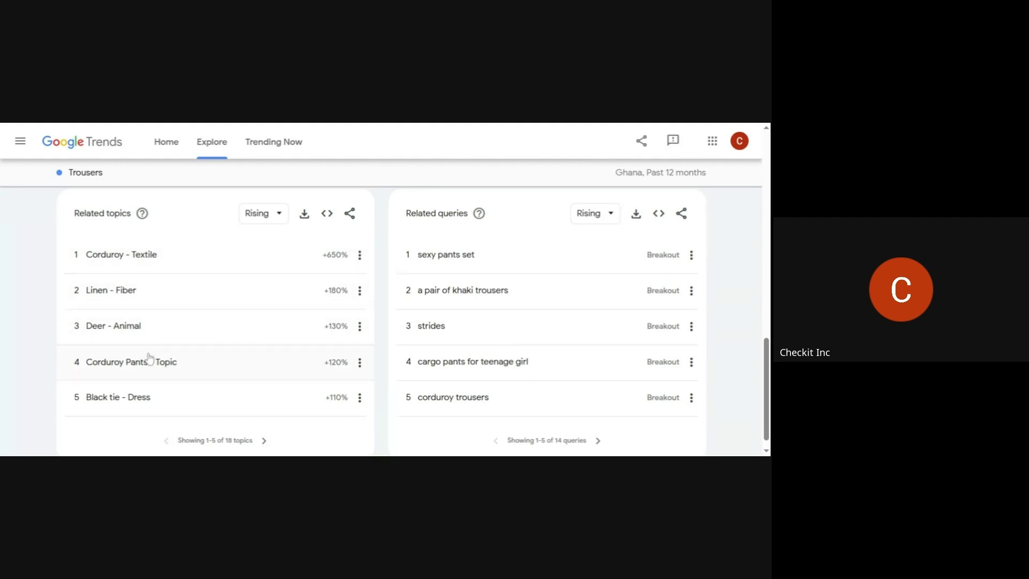
left_click(264, 220)
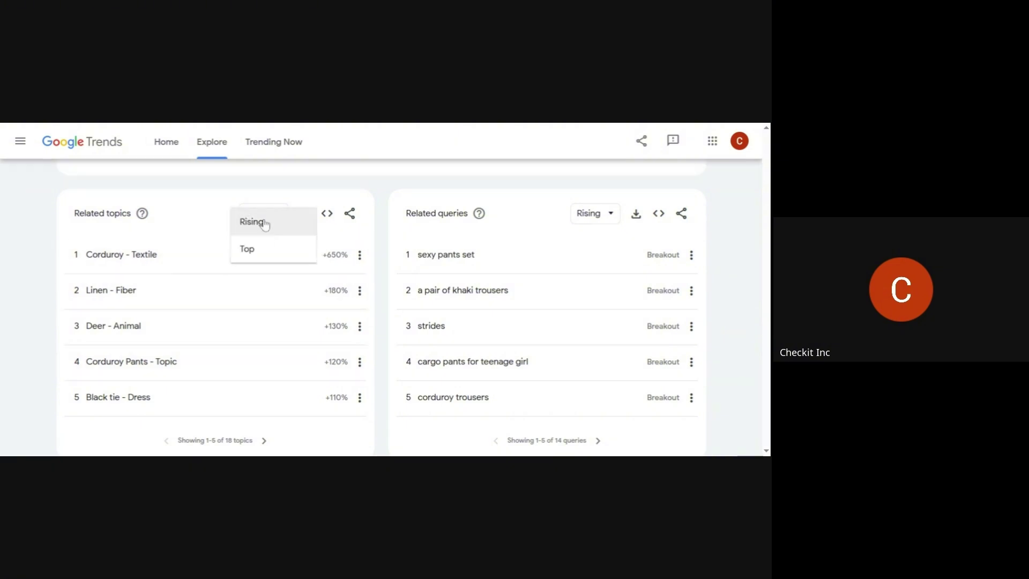
left_click(259, 252)
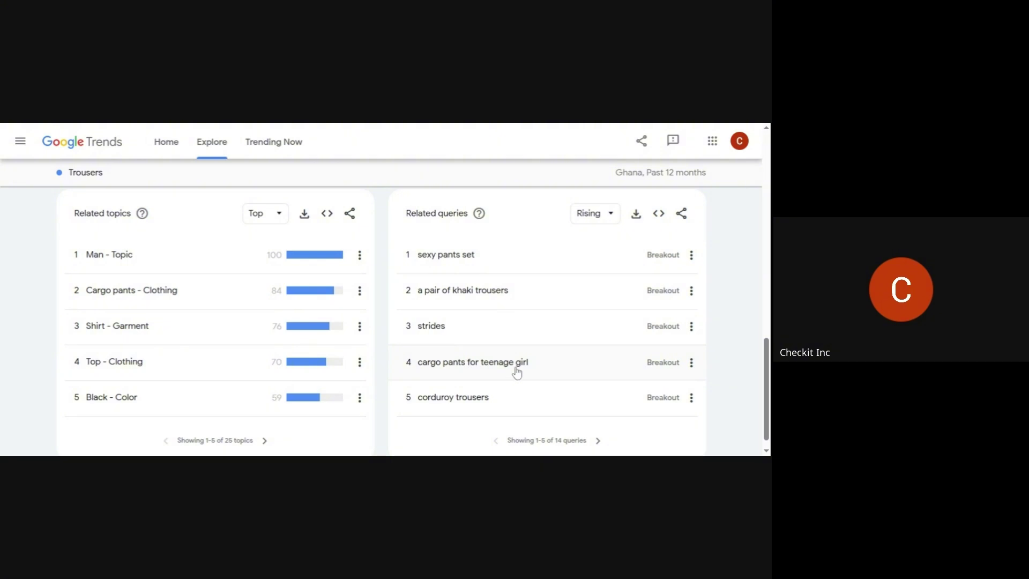
scroll(485, 375, "down", 1)
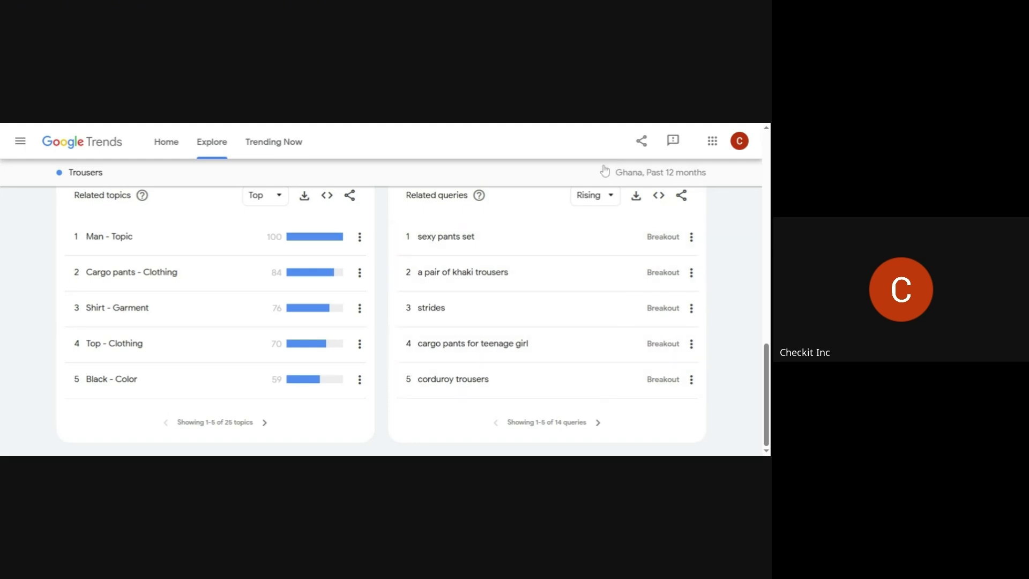
left_click(603, 207)
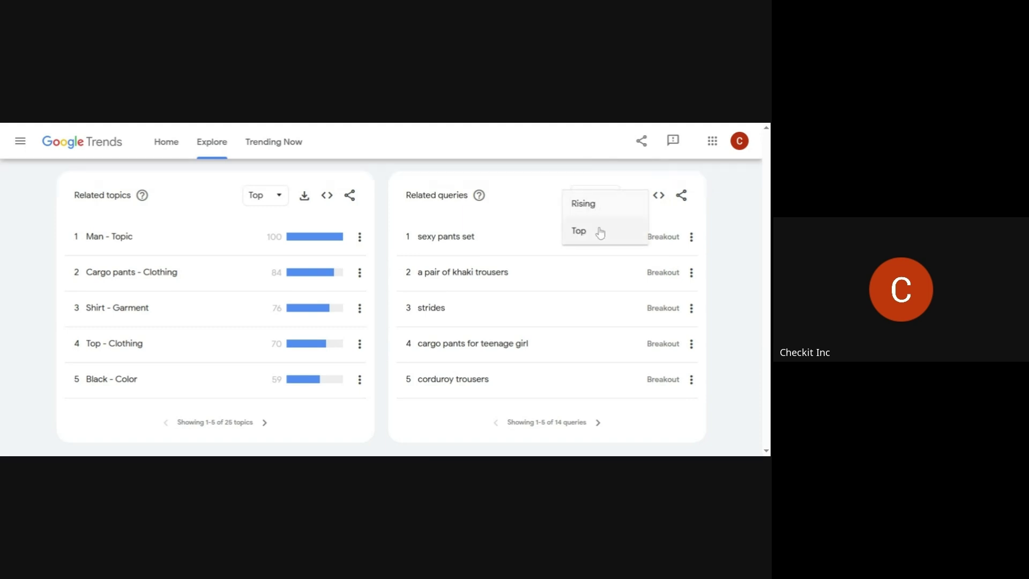
left_click(600, 231)
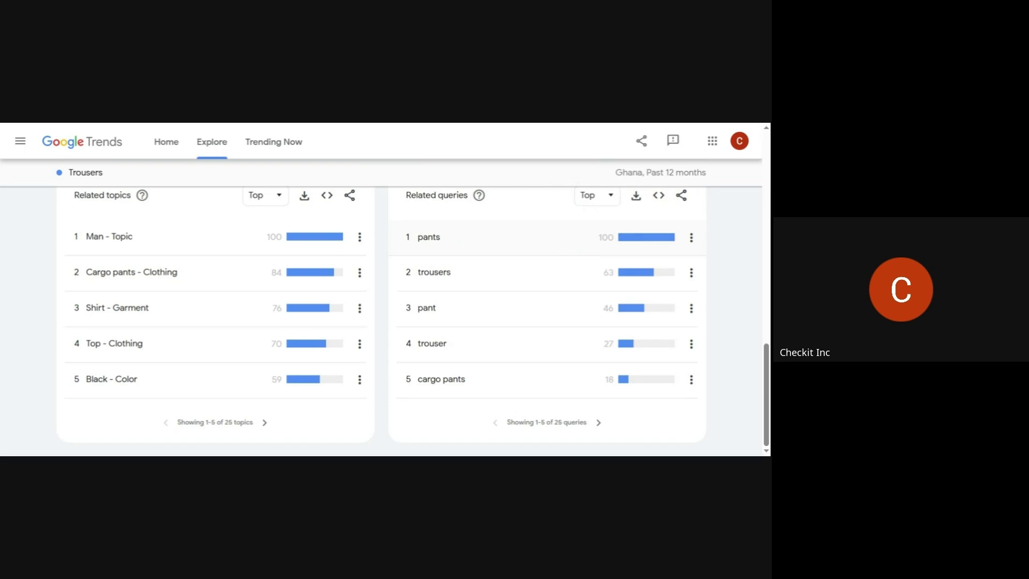
Try to explore the top related query pants and open an empty comparison term beside Trousers
left_click(691, 238)
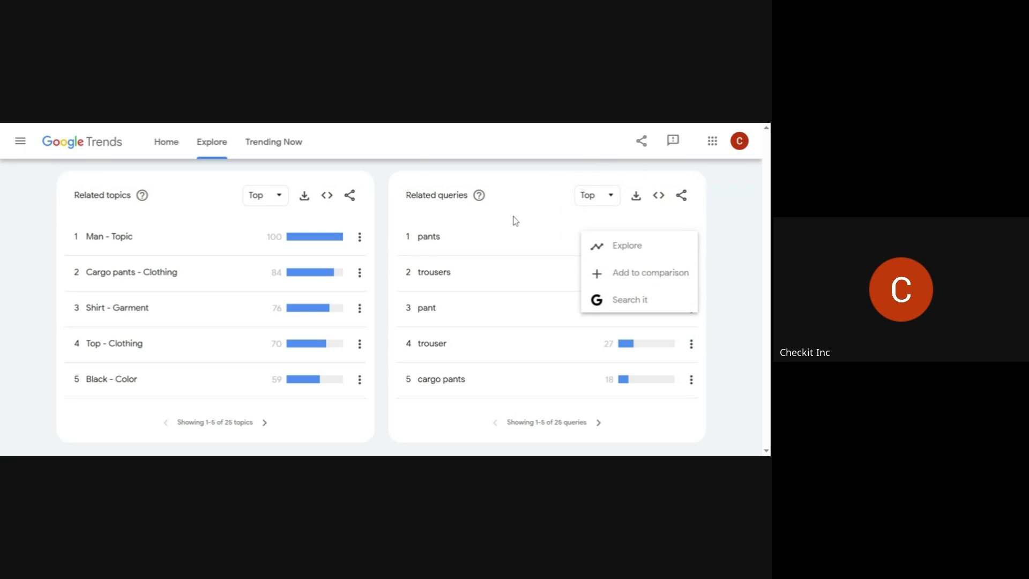
left_click(626, 245)
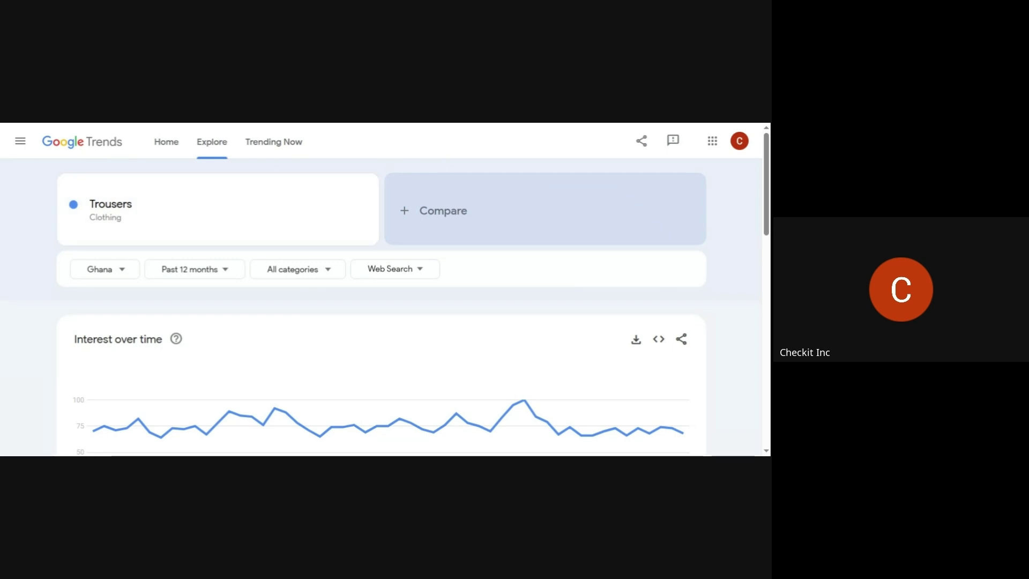
scroll(489, 190, "down", 1)
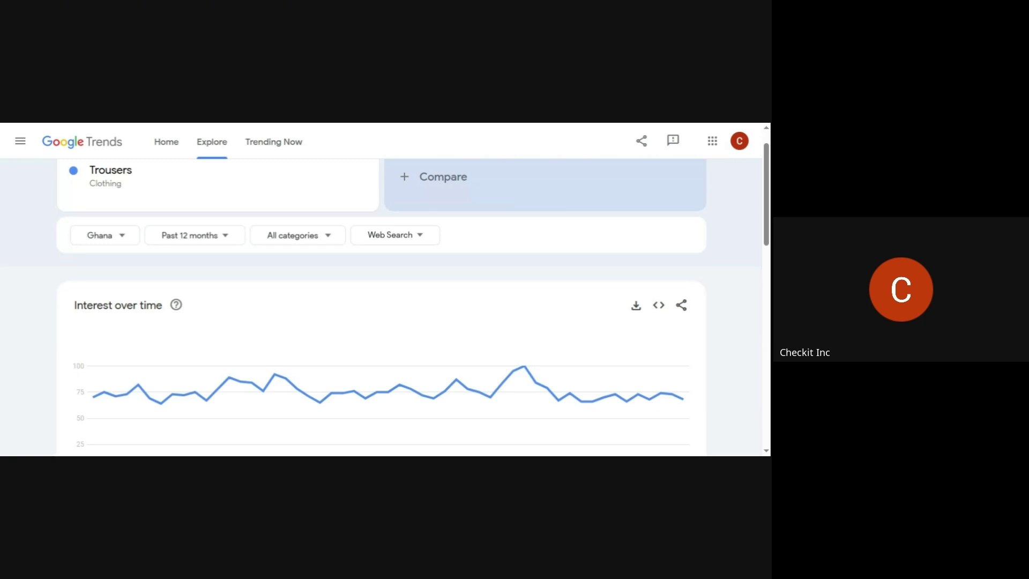
left_click(444, 186)
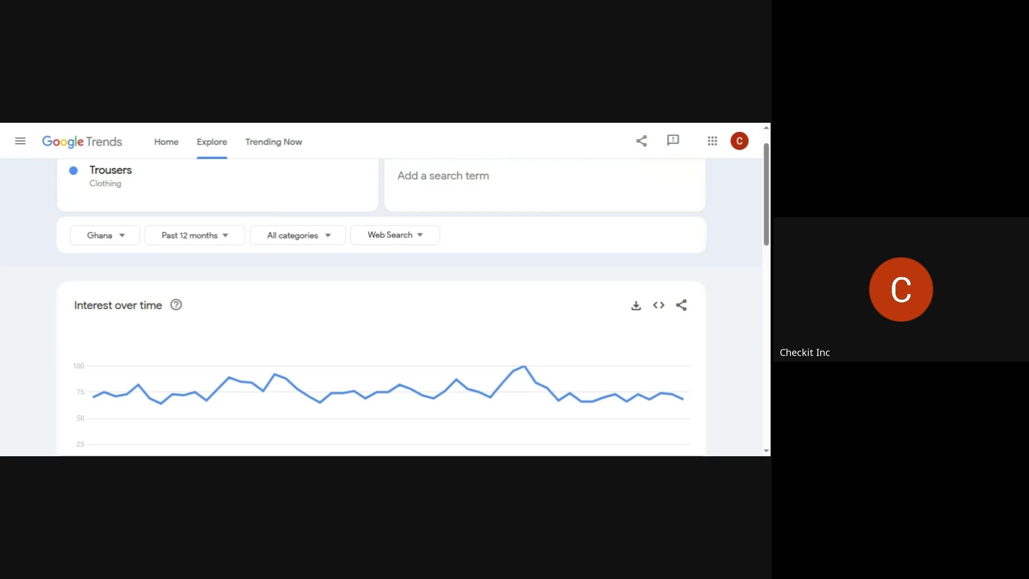
Set the Trousers related queries to Top and explore the query pants
scroll(395, 285, "down", 10)
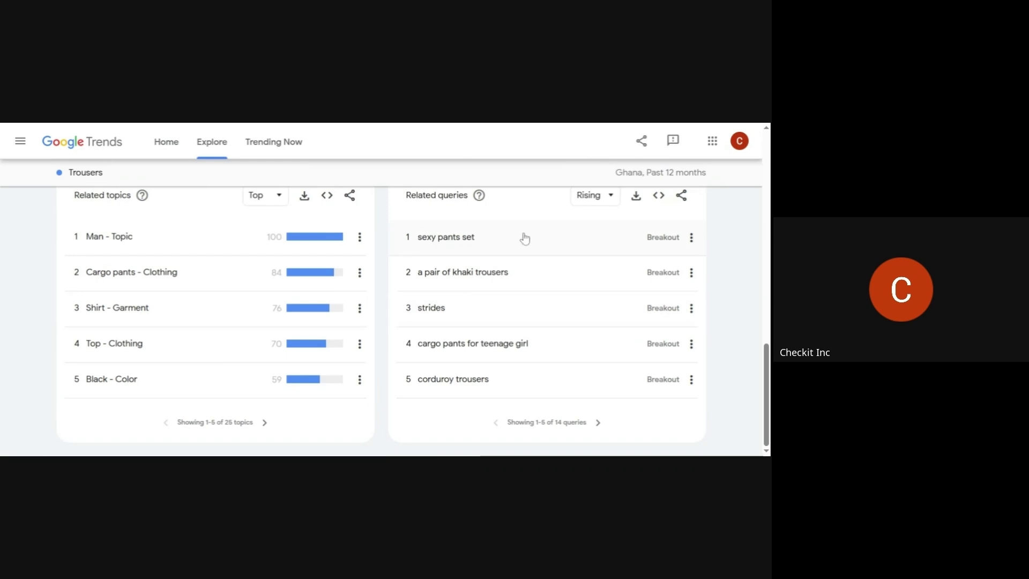
left_click(597, 207)
left_click(596, 243)
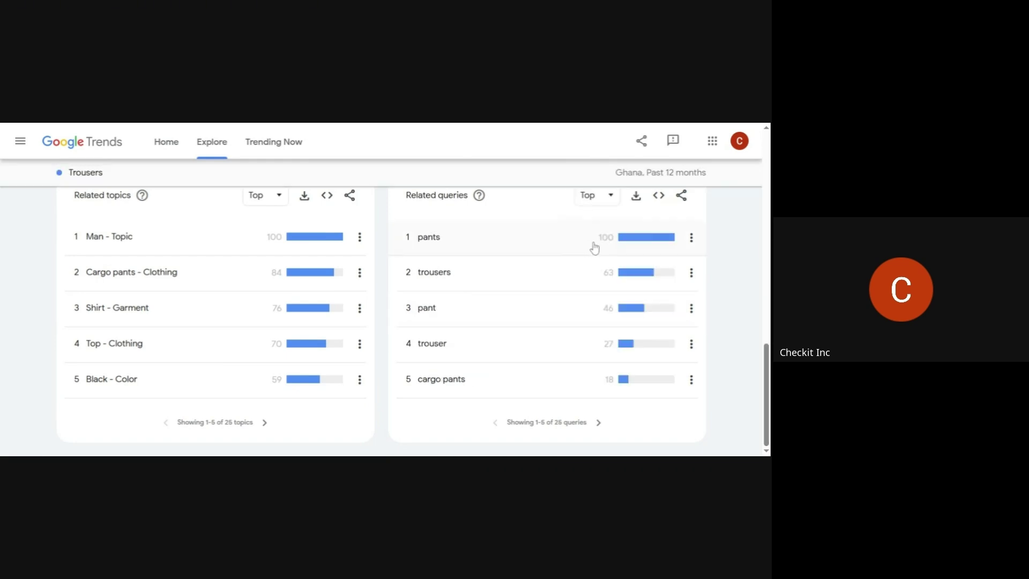
left_click(692, 237)
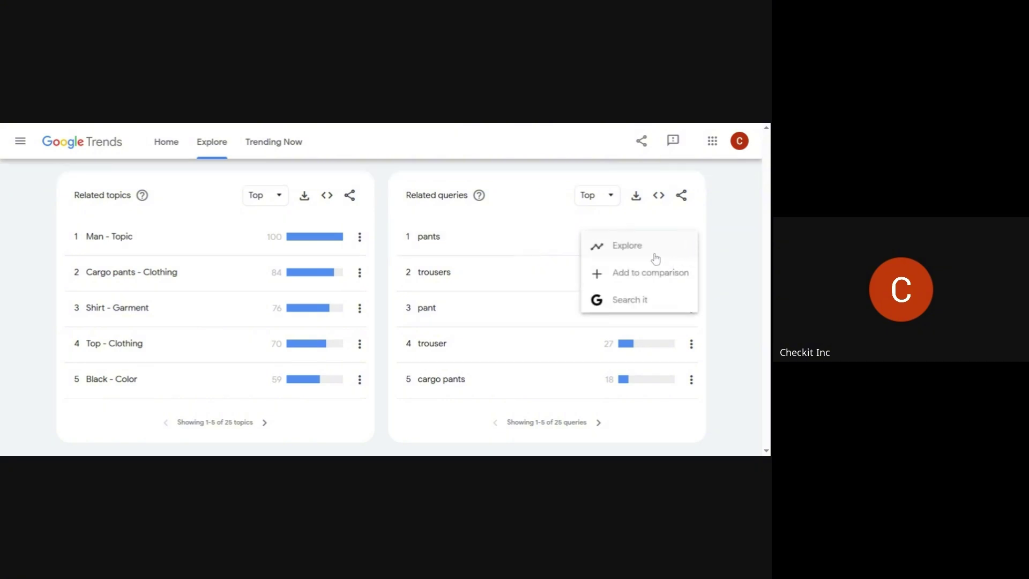
left_click(656, 255)
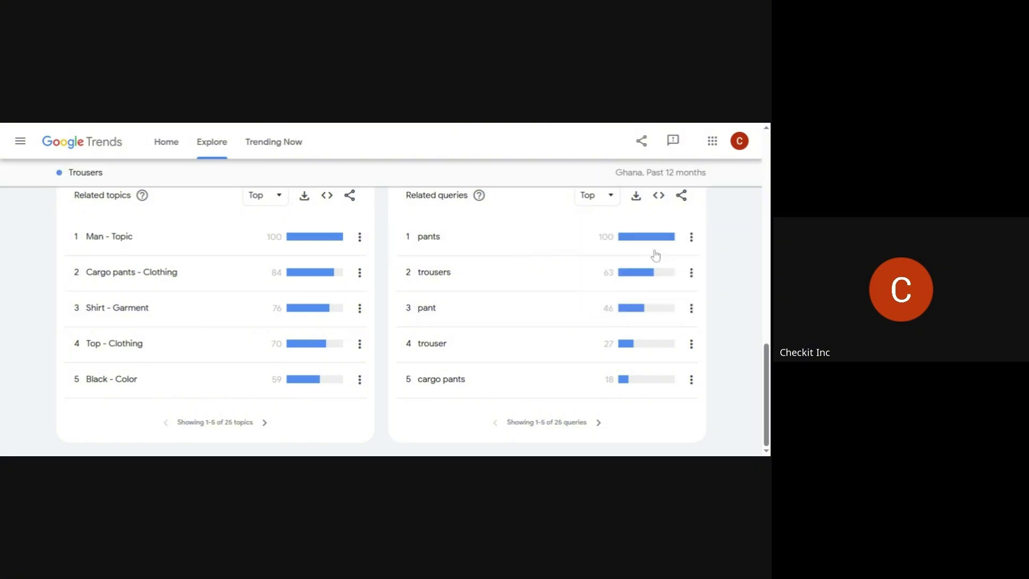
Examine the interest over time, subregion ranking, and related topics and queries for pants
scroll(344, 274, "down", 3)
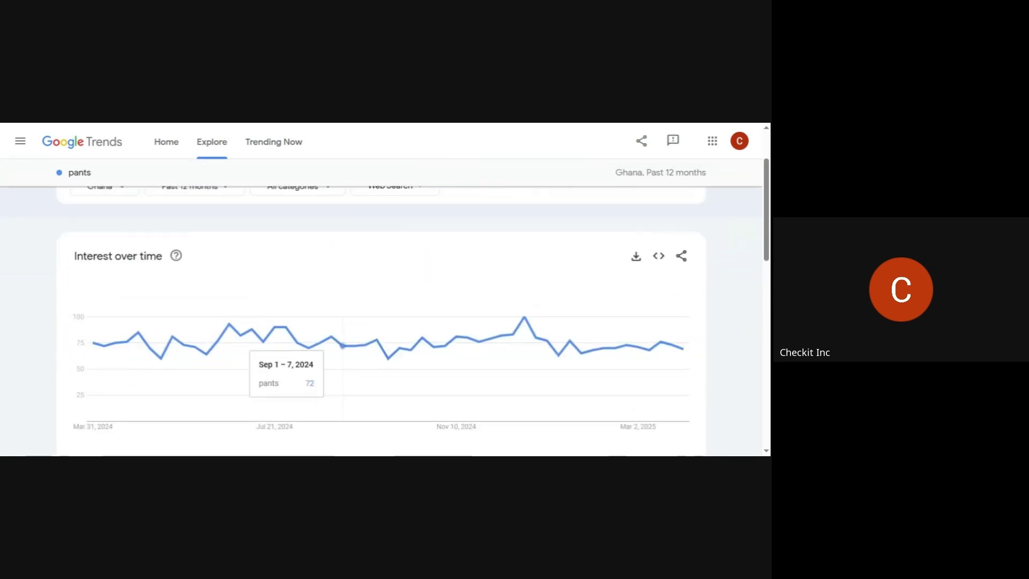
scroll(343, 346, "down", 2)
scroll(343, 345, "up", 3)
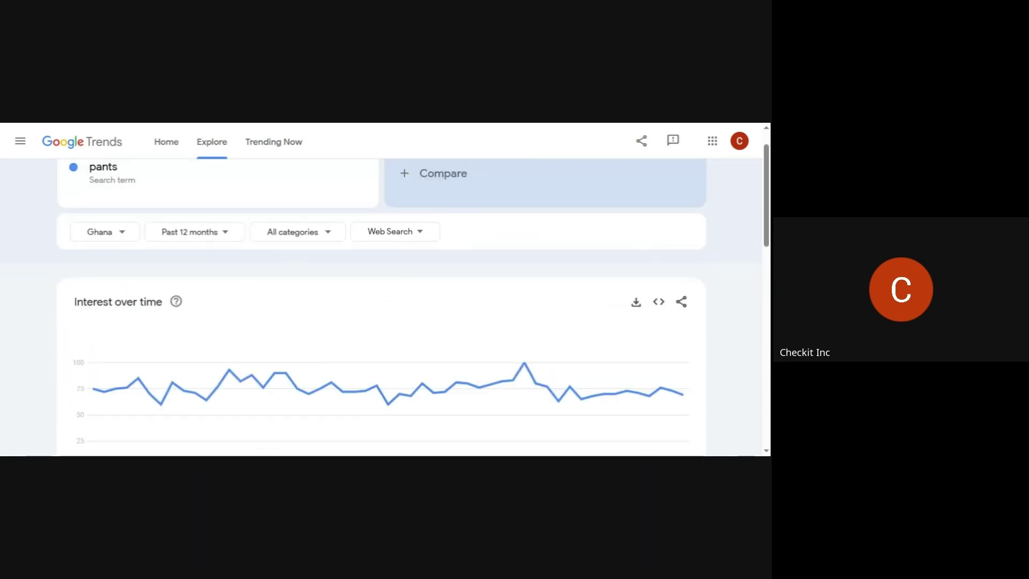
scroll(289, 231, "down", 5)
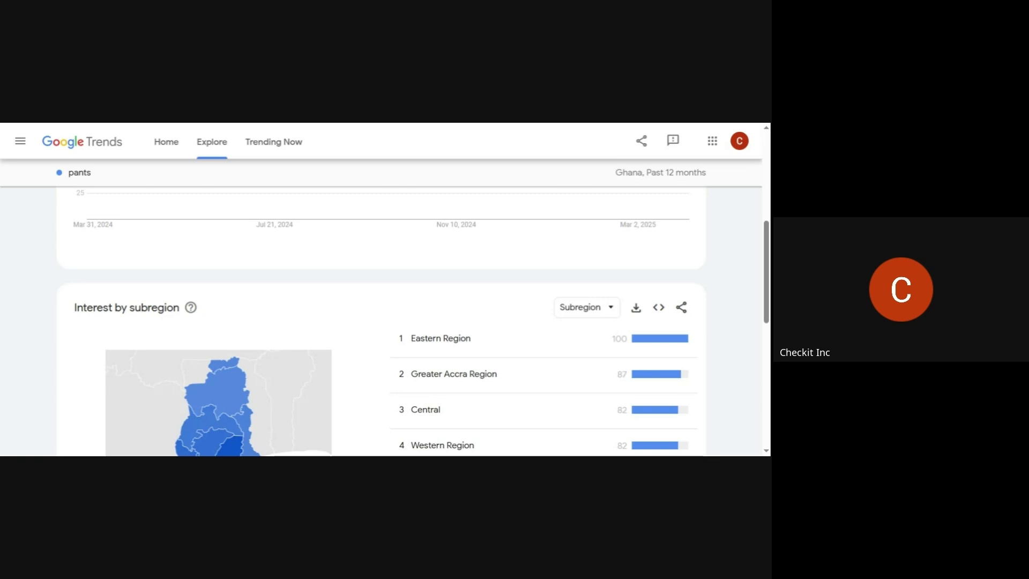
scroll(518, 391, "down", 5)
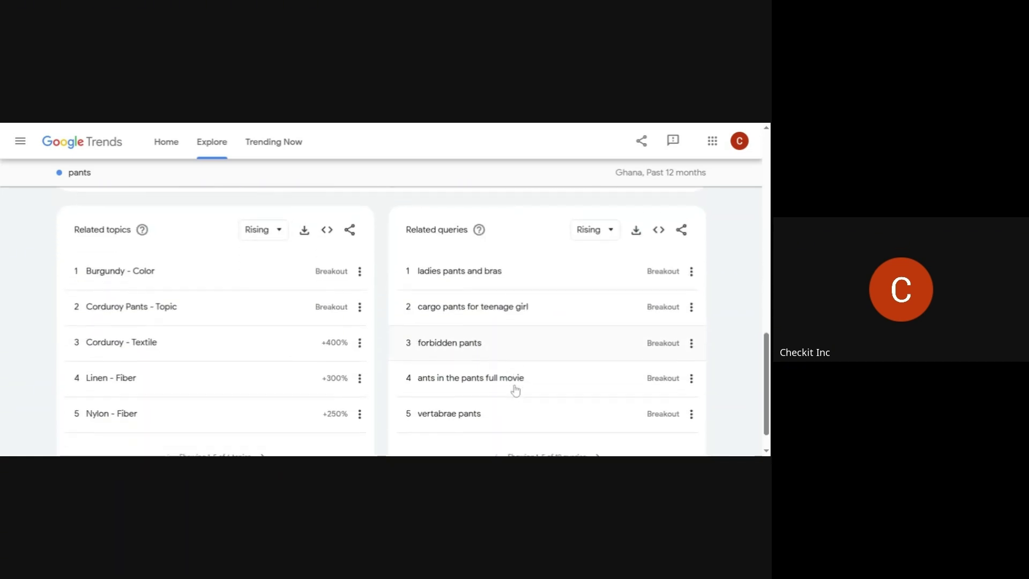
Re-examine the interest over time and the rising related topics and queries for pants
scroll(517, 390, "down", 1)
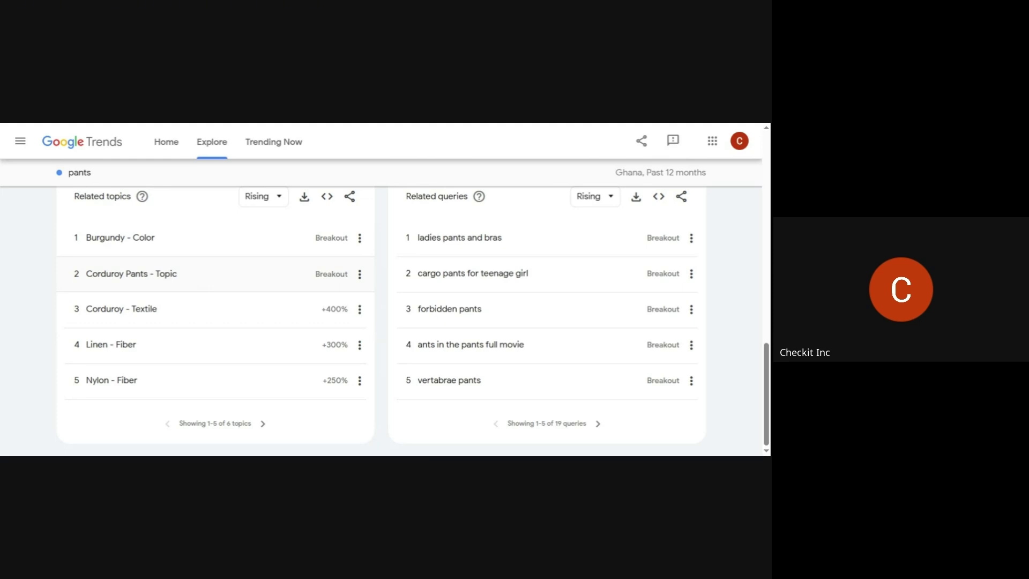
scroll(468, 213, "up", 1)
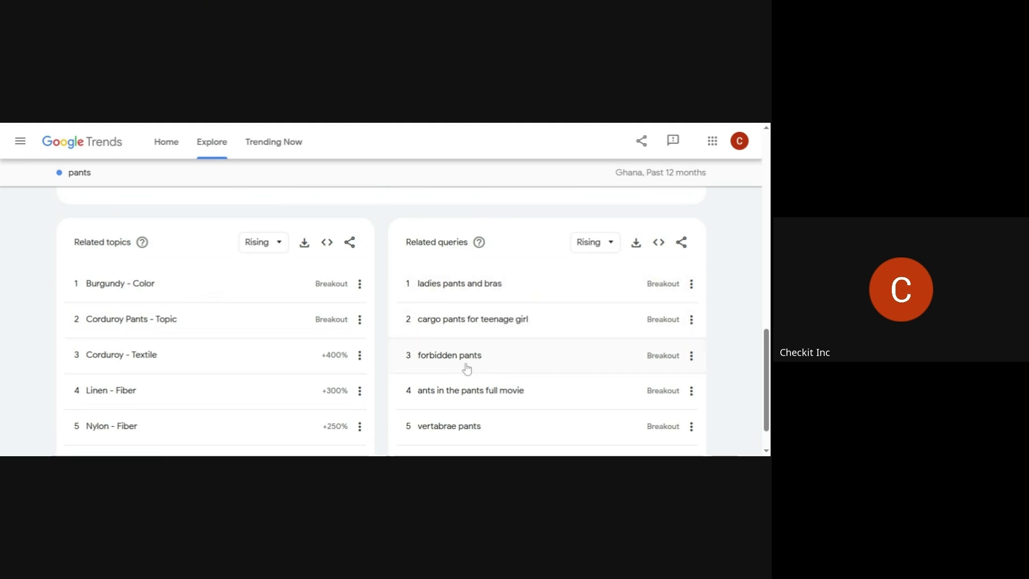
left_click(692, 357)
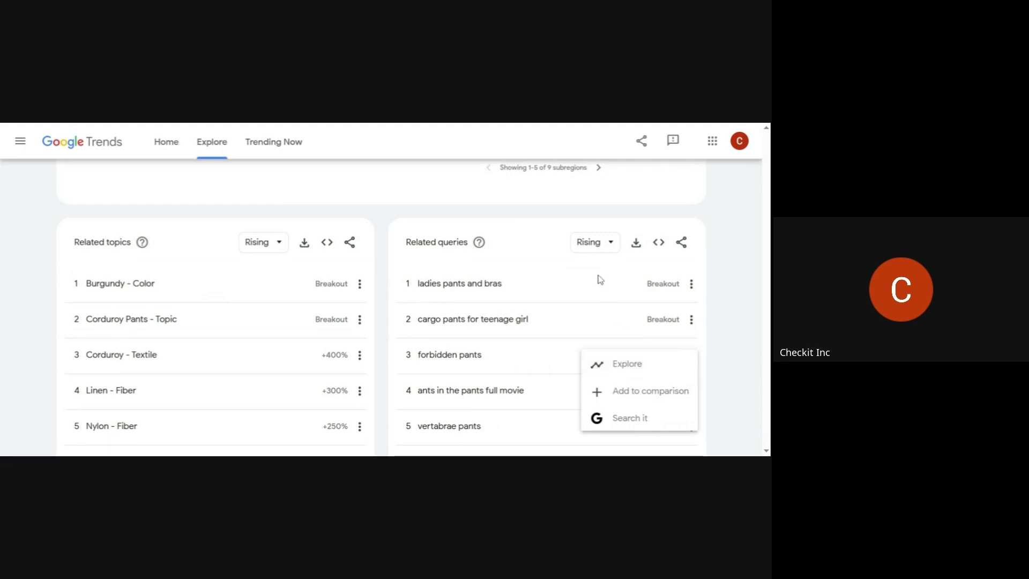
left_click(696, 338)
scroll(697, 338, "up", 10)
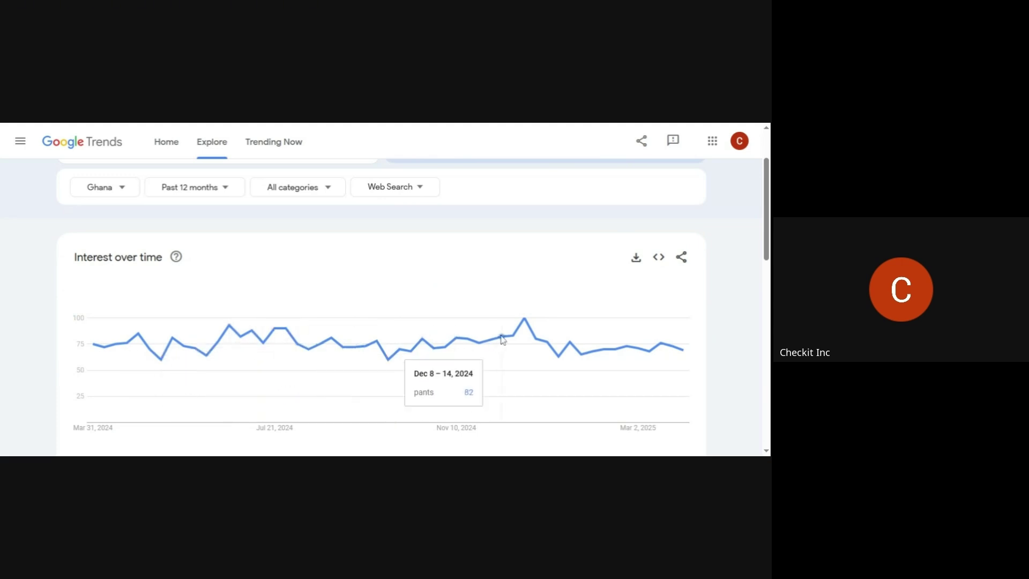
scroll(523, 343, "down", 7)
scroll(524, 342, "up", 1)
scroll(522, 341, "down", 5)
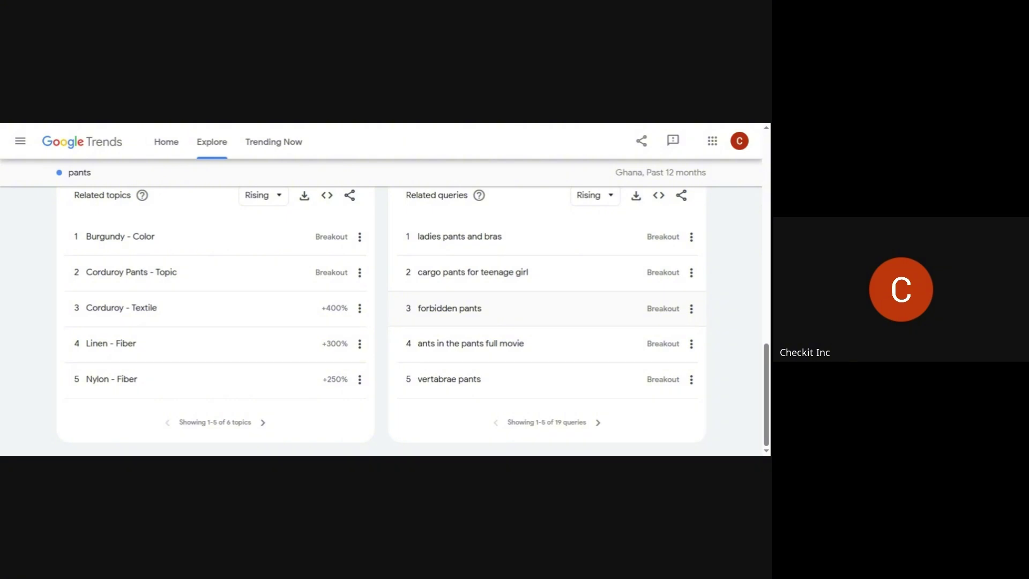
Search Google for the rising related query forbidden pants and review the product images and website listings
left_click(691, 309)
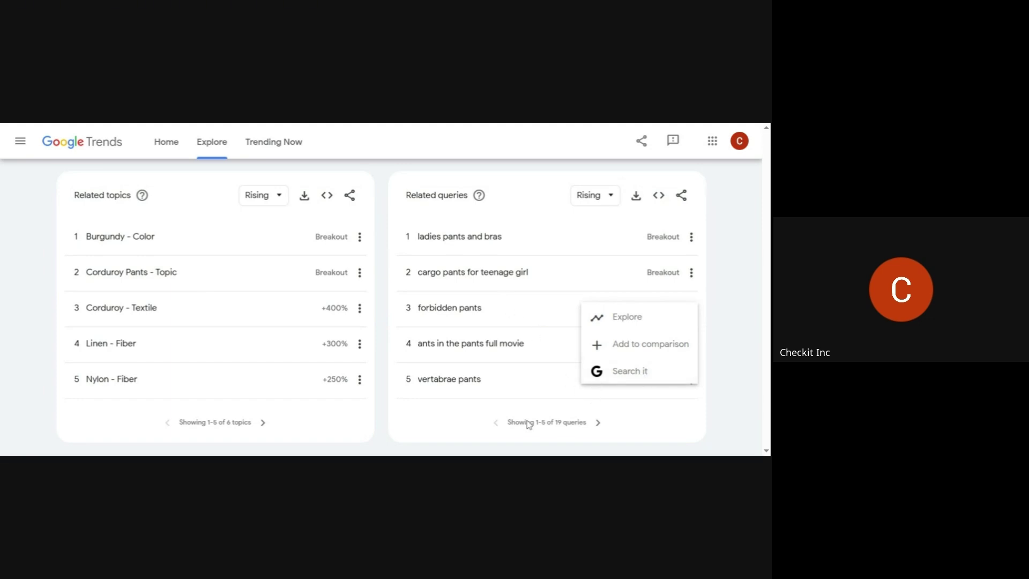
left_click(640, 382)
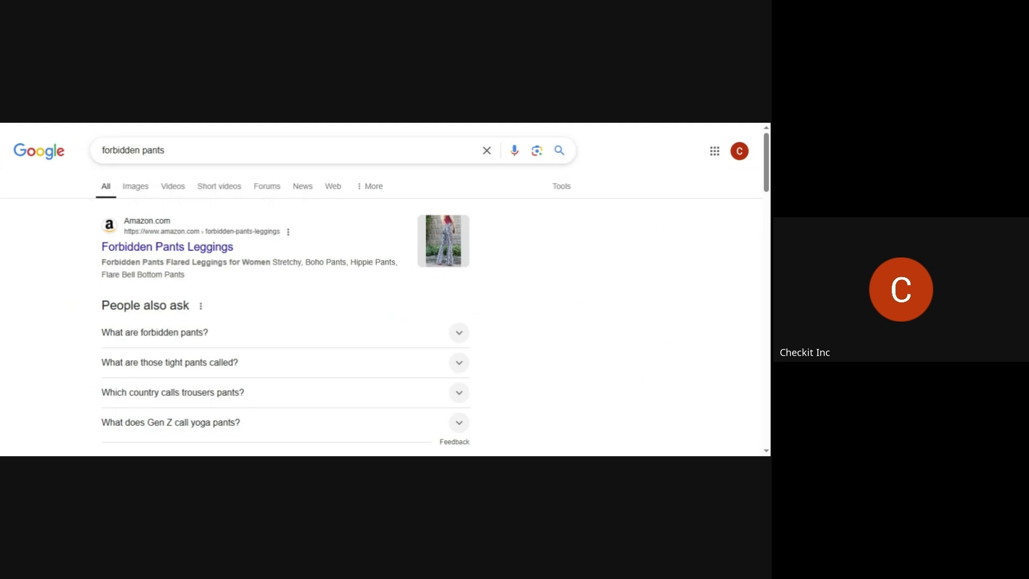
scroll(246, 212, "down", 9)
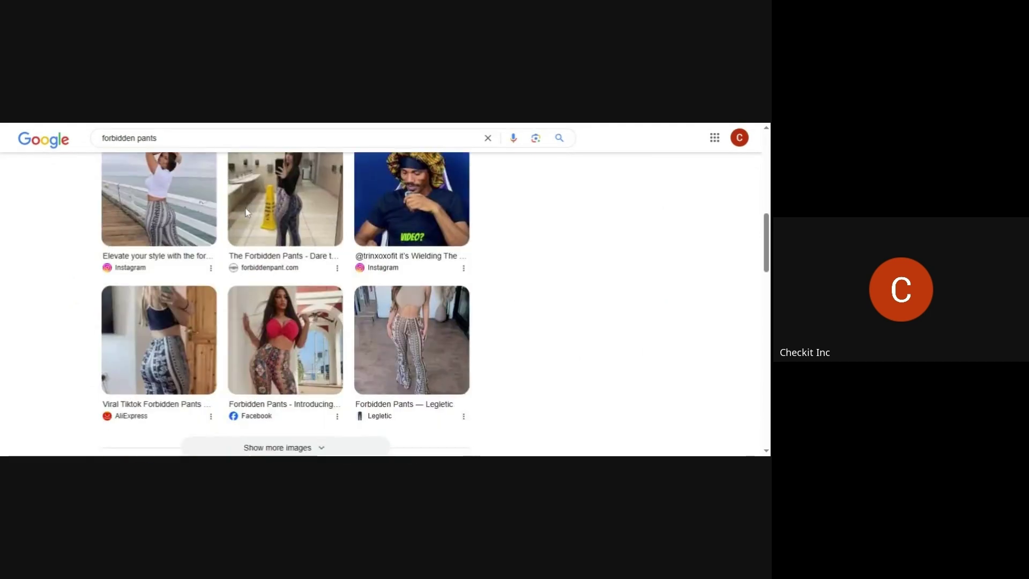
scroll(284, 300, "down", 1)
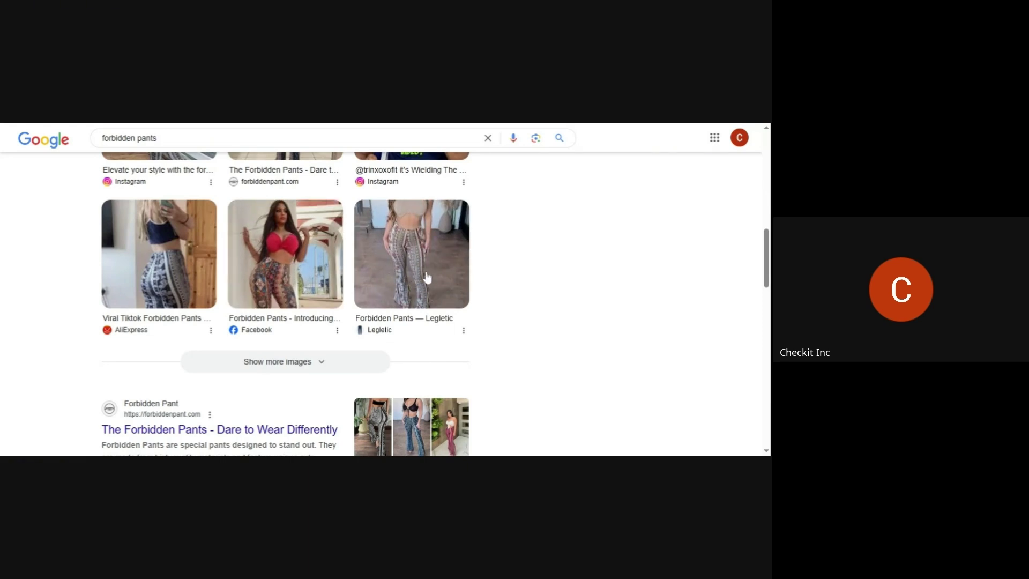
scroll(452, 292, "down", 1)
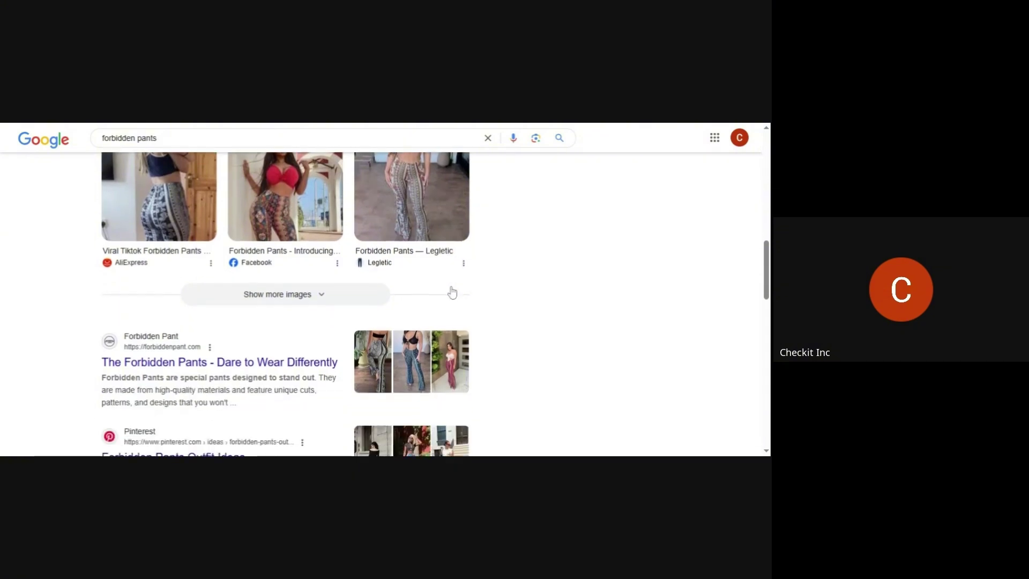
scroll(452, 291, "down", 1)
scroll(389, 304, "up", 3)
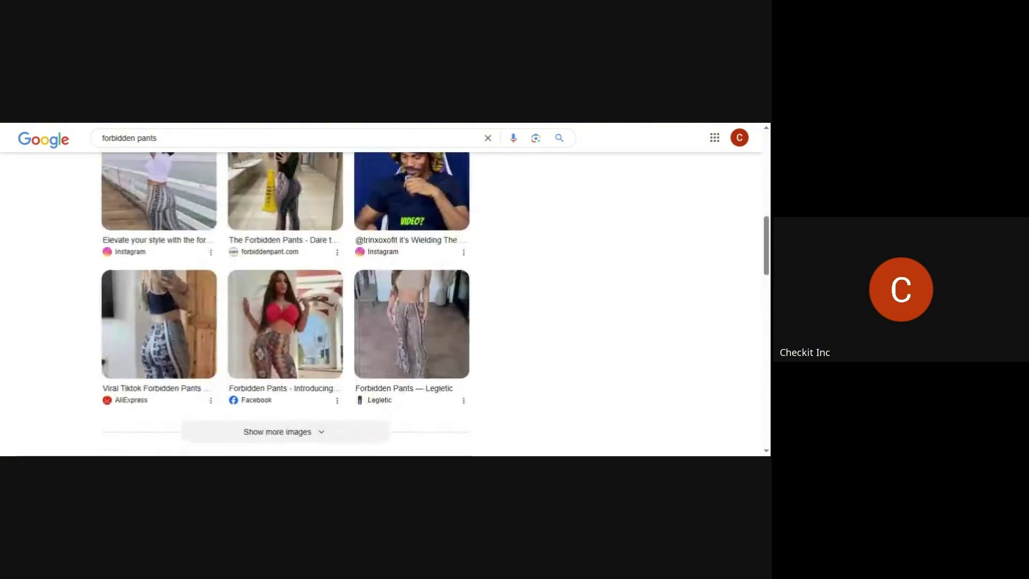
scroll(389, 304, "down", 1)
scroll(389, 304, "up", 7)
scroll(389, 304, "up", 2)
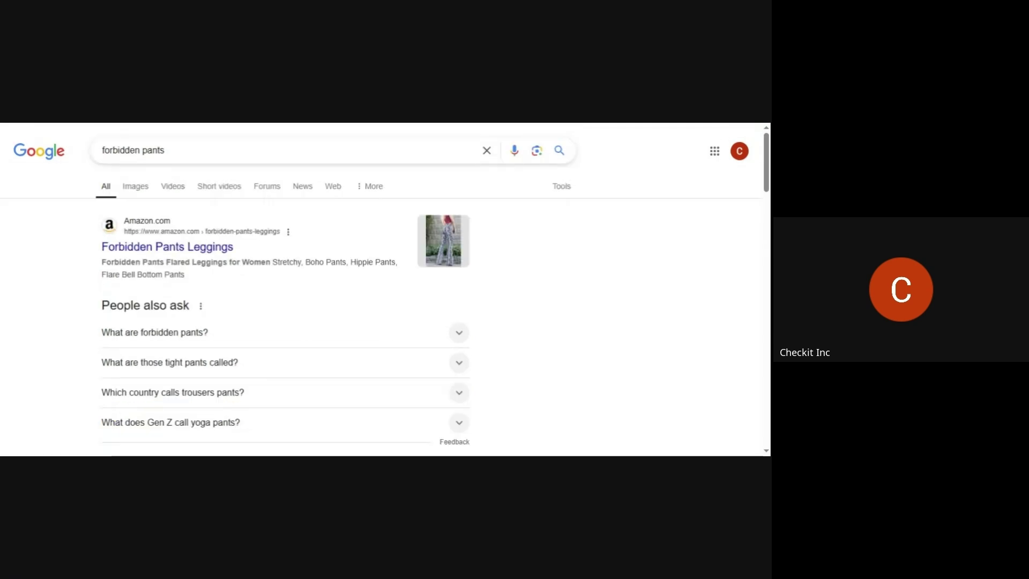
scroll(308, 244, "down", 3)
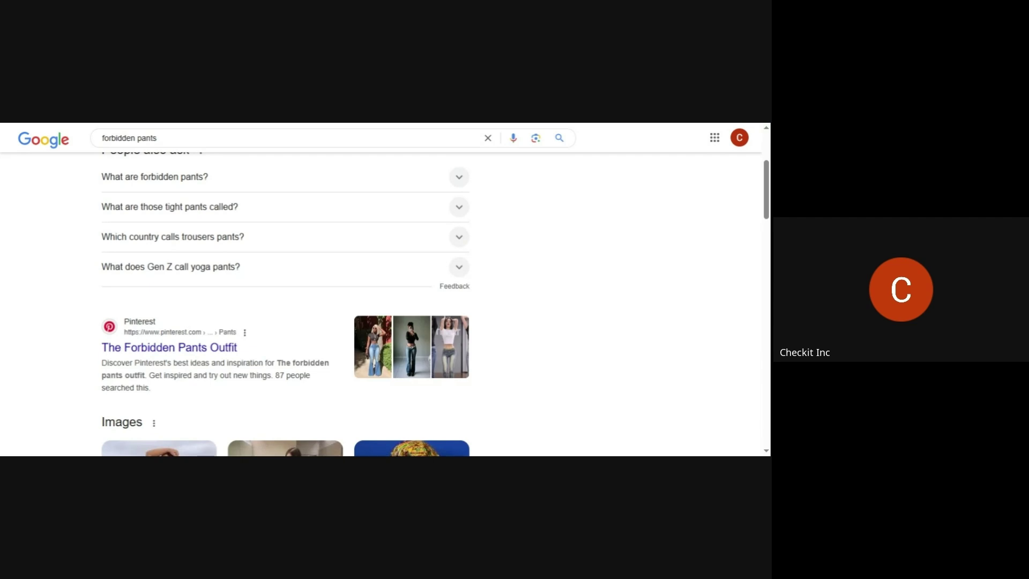
scroll(278, 266, "down", 8)
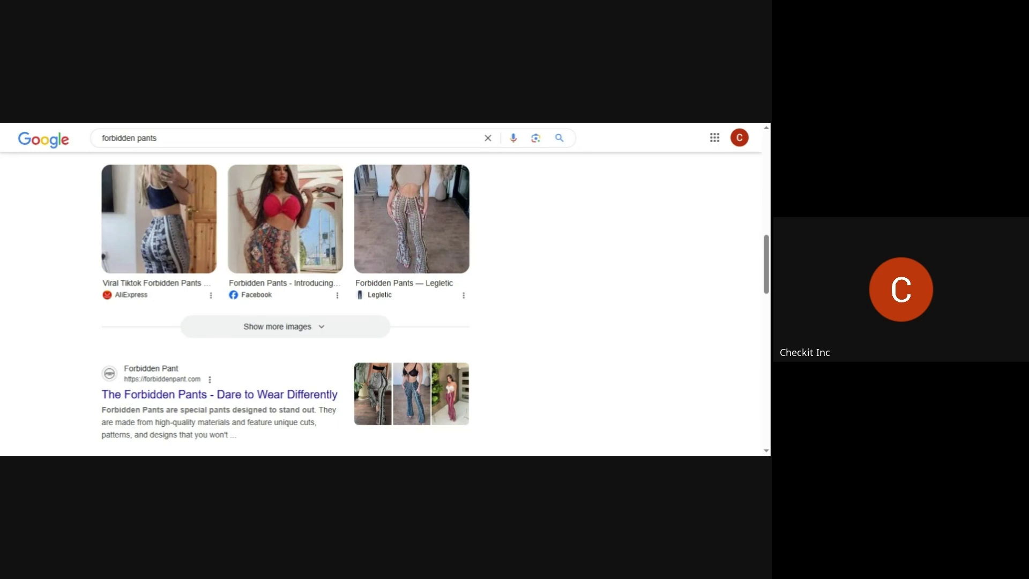
Set the related queries for pants to Top in Google Trends and look up cargo pants on Google
key("ctrl+Tab")
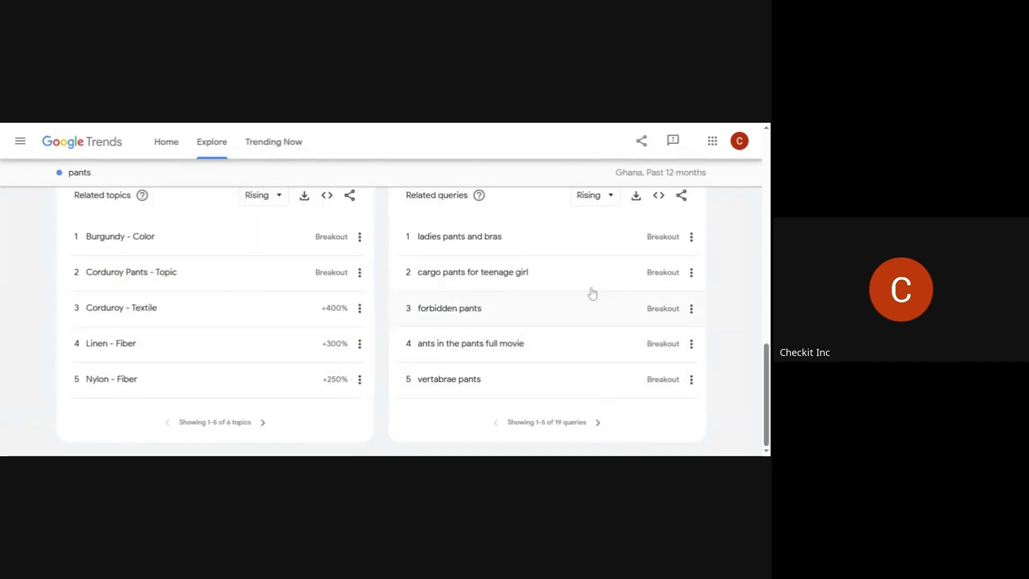
left_click(605, 198)
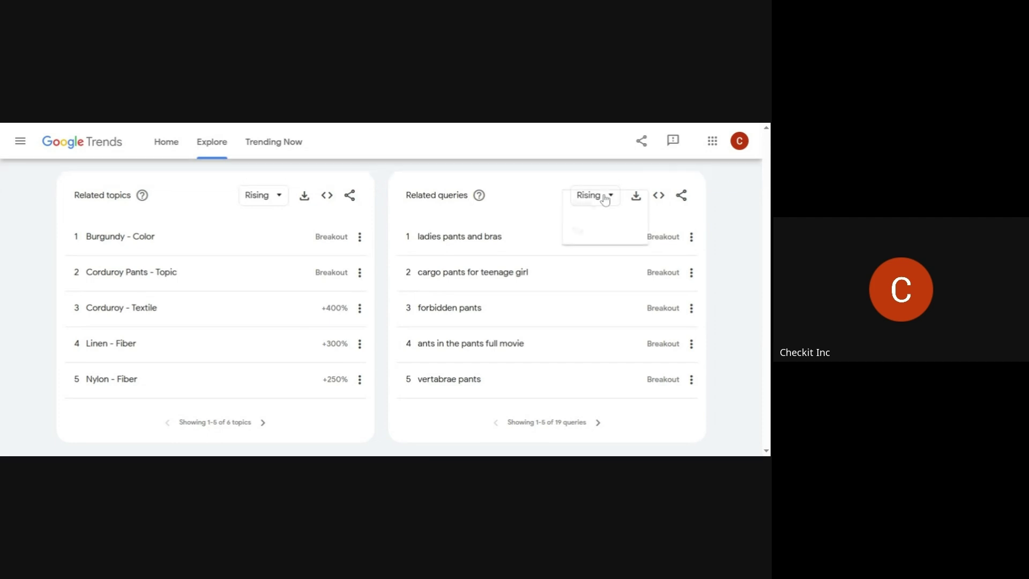
left_click(597, 232)
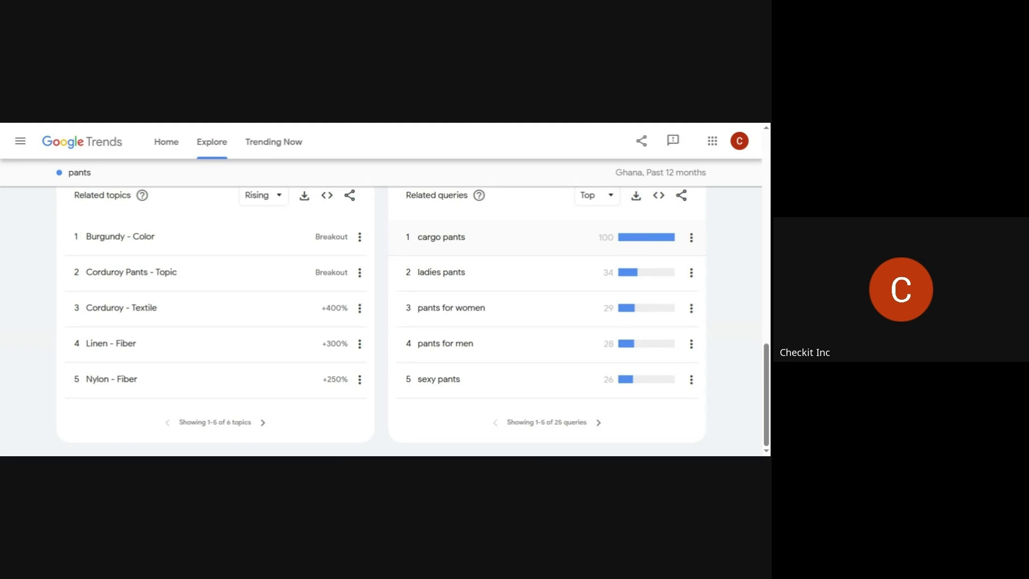
left_click(691, 239)
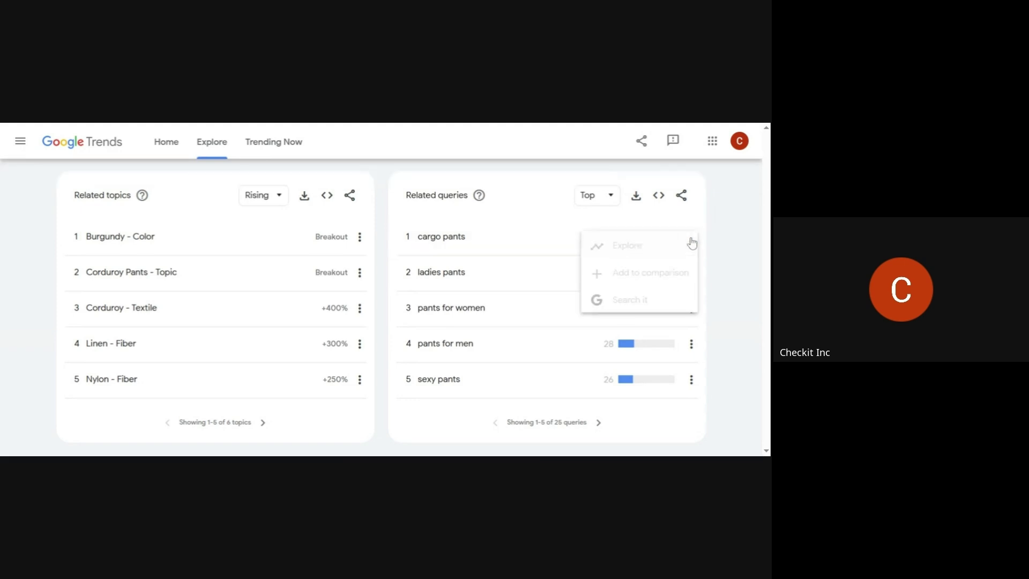
left_click(642, 301)
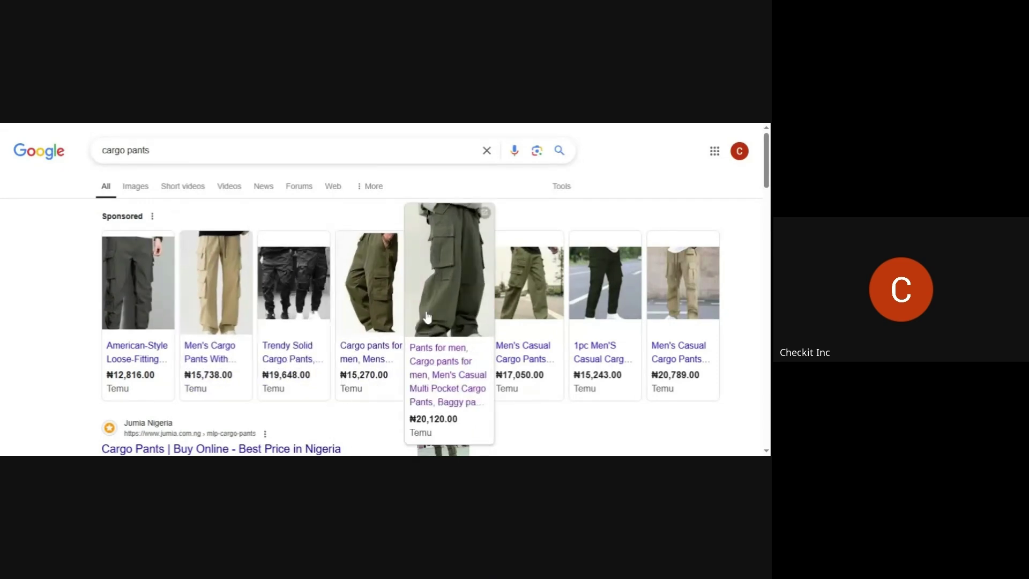
key("ctrl+shift+Tab")
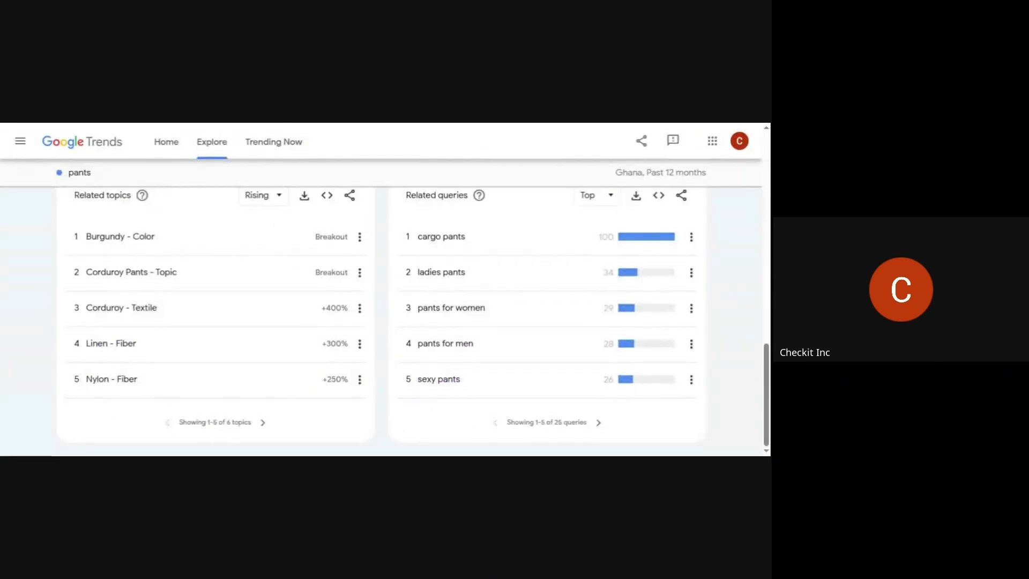
View the pants trends page in the mobile phone simulator and examine its interest over time, subregion ranking and related topics
scroll(470, 209, "up", 15)
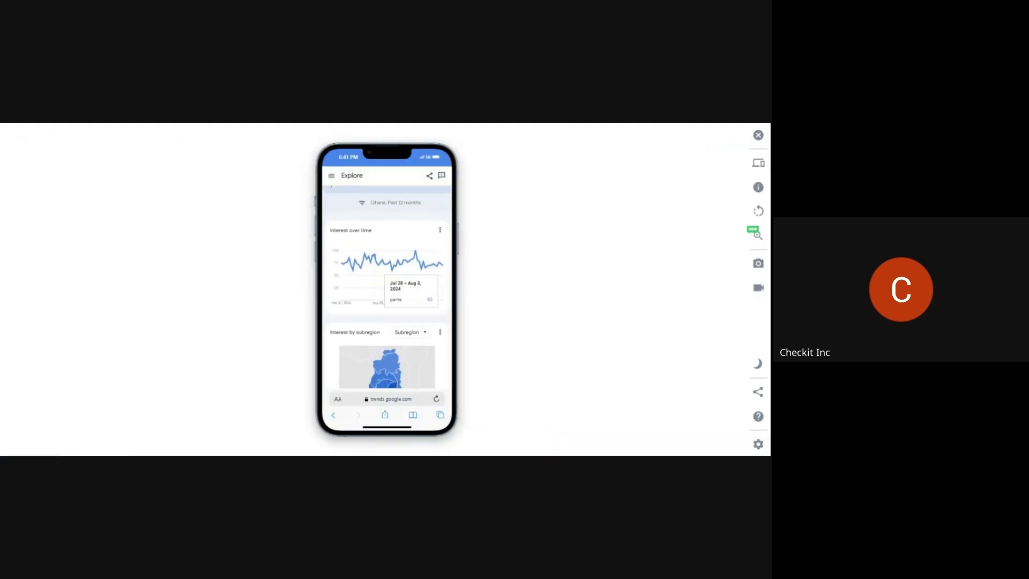
scroll(396, 289, "down", 3)
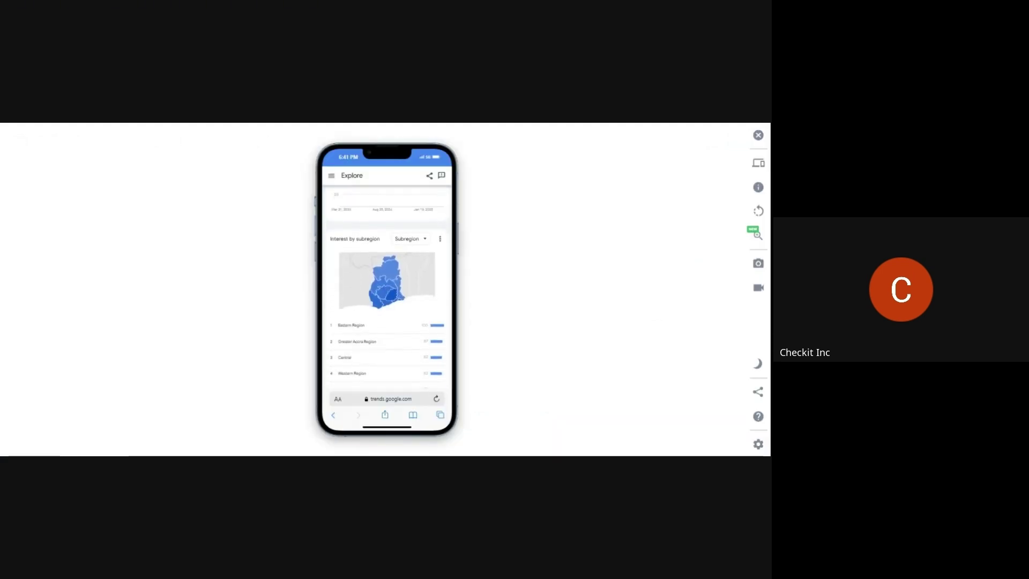
scroll(387, 287, "down", 5)
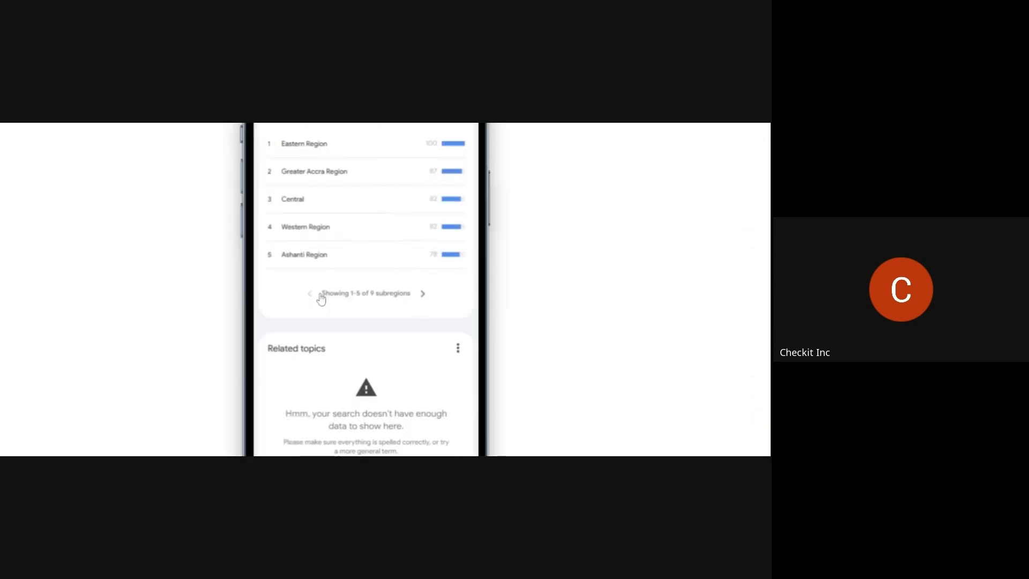
scroll(370, 297, "down", 3)
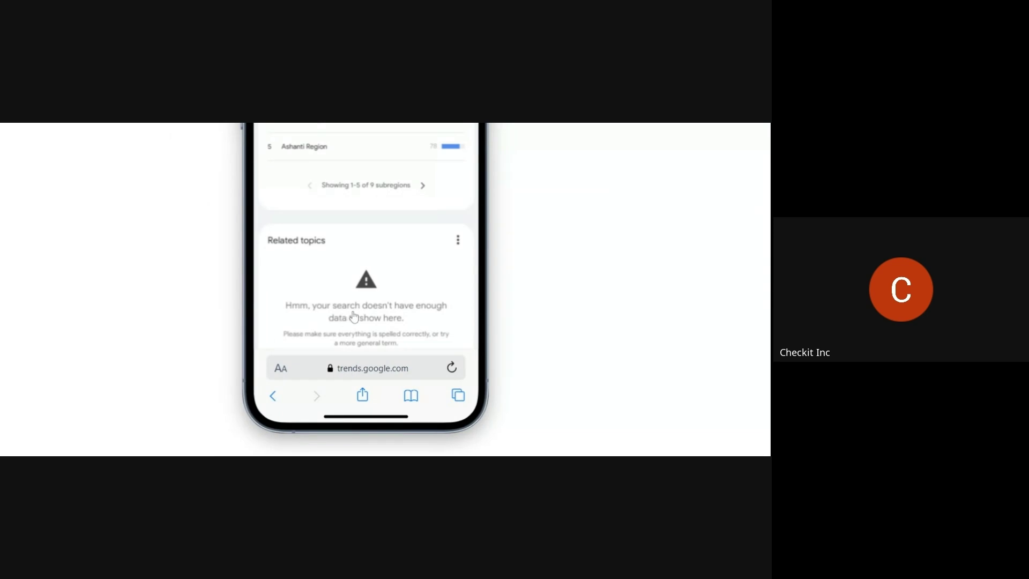